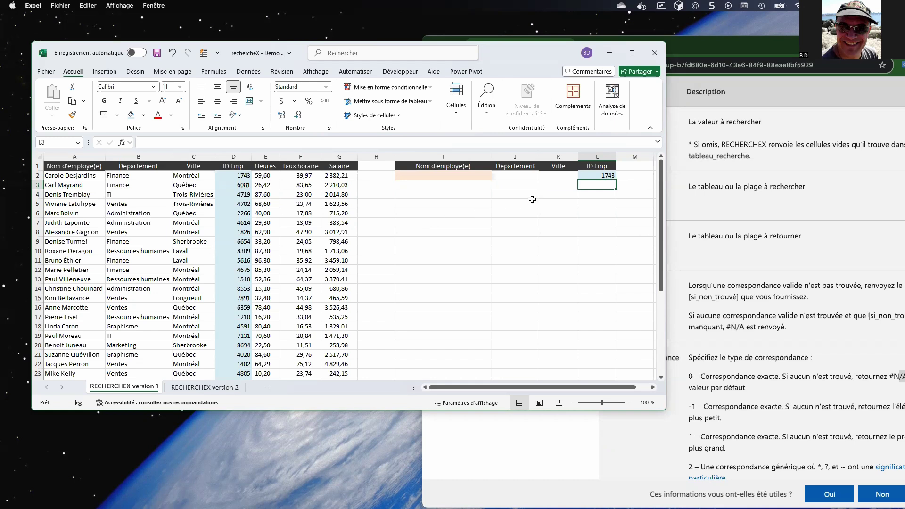
pyautogui.click(593, 176)
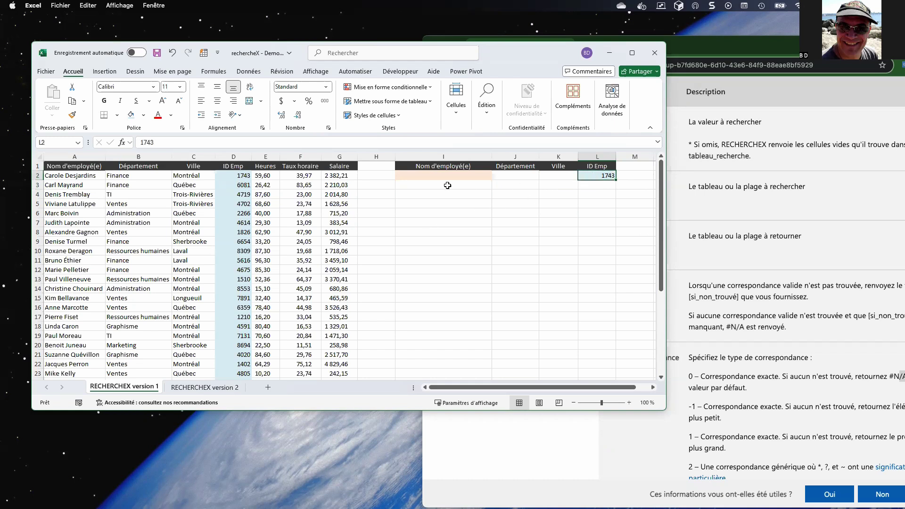
pyautogui.moveTo(50, 176); pyautogui.dragTo(194, 175)
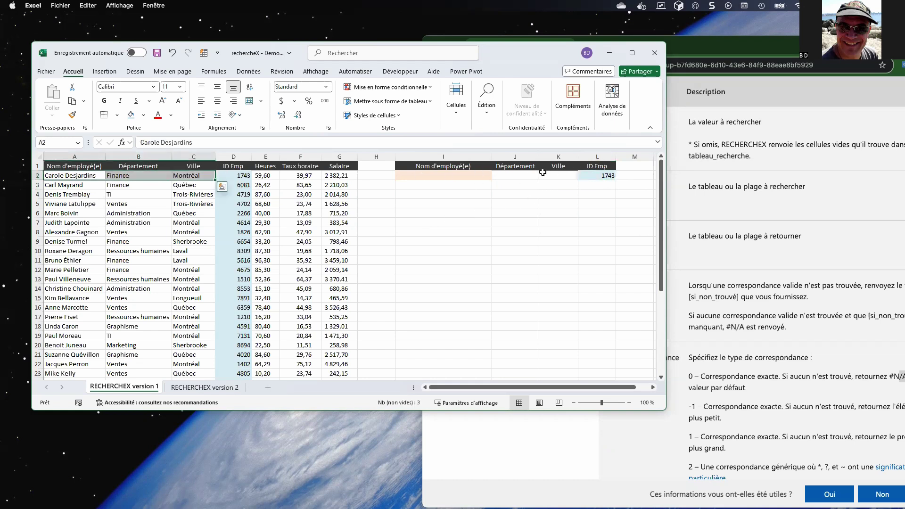
pyautogui.click(584, 173)
pyautogui.click(226, 176)
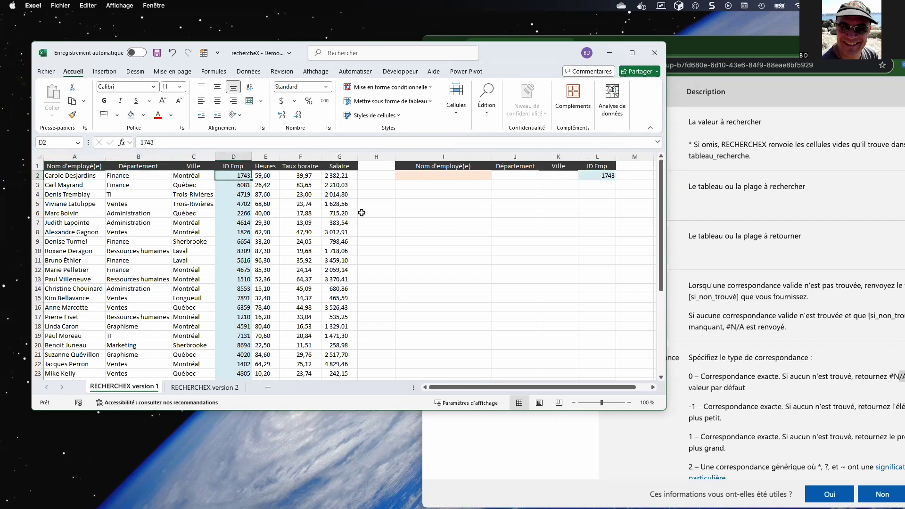
# Start a RECHERCHEX formula in cell I2 and open its function arguments dialog
pyautogui.click(424, 177)
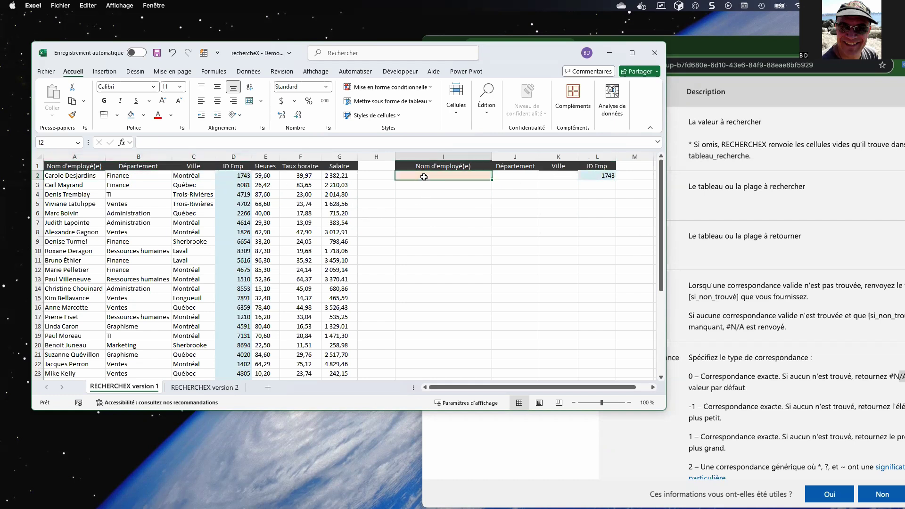
pyautogui.write('=rech')
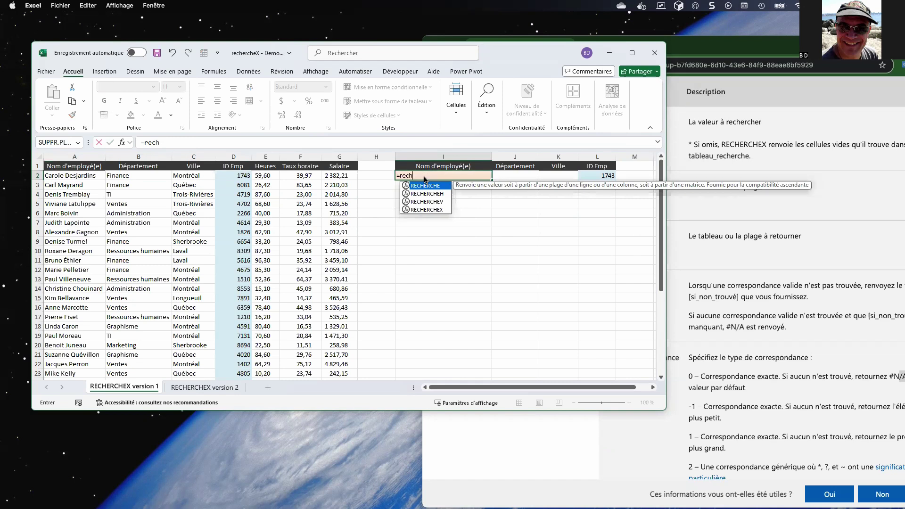
pyautogui.press('Down')
pyautogui.press('Down')
pyautogui.press('Down')
pyautogui.press('Tab')
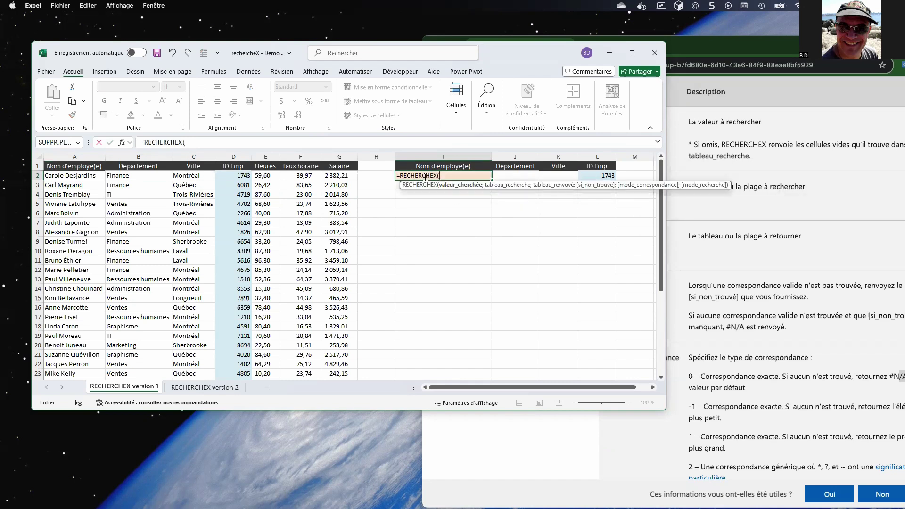
pyautogui.click(121, 142)
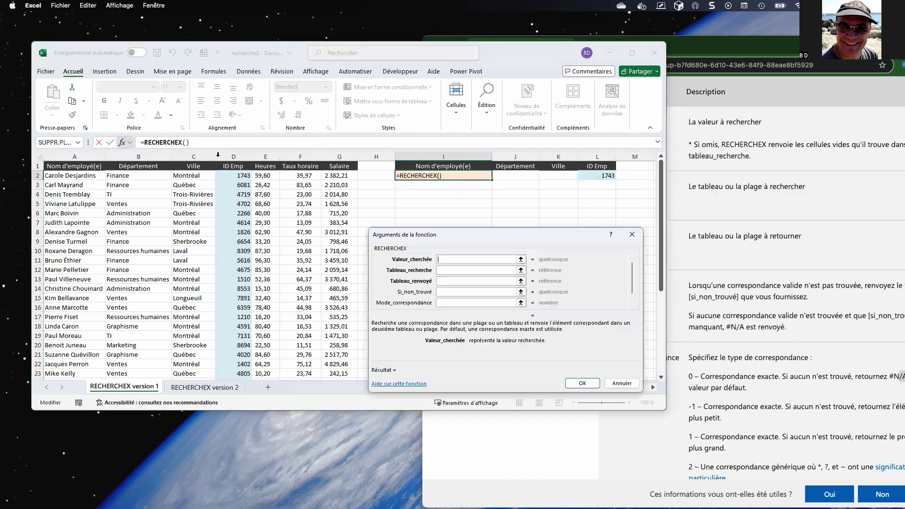
# Set Valeur_cherchée to L2 and Tableau_recherche to the ID Emp range D2:D36
pyautogui.click(607, 176)
pyautogui.click(465, 272)
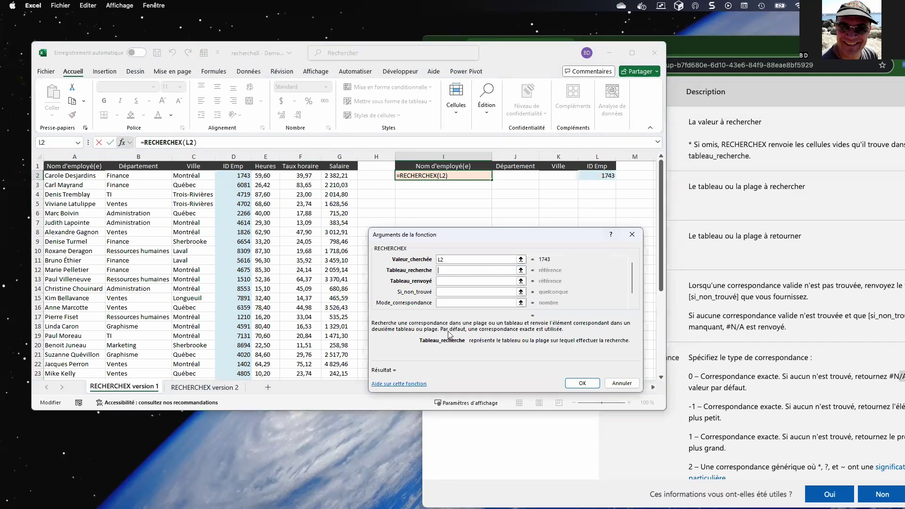
pyautogui.moveTo(238, 176); pyautogui.dragTo(241, 355)
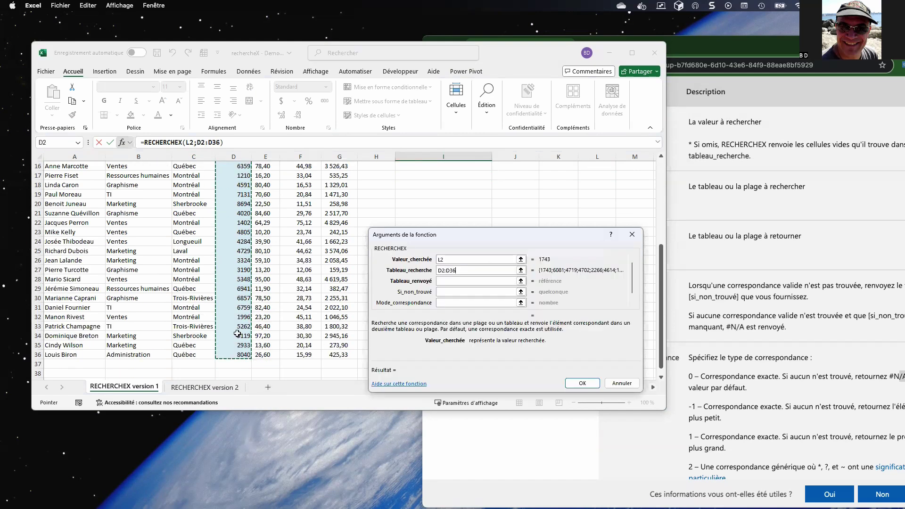
# Set Tableau_renvoyé to A2:C36 and Si_non_trouvé to "Non trouvé"
pyautogui.click(456, 283)
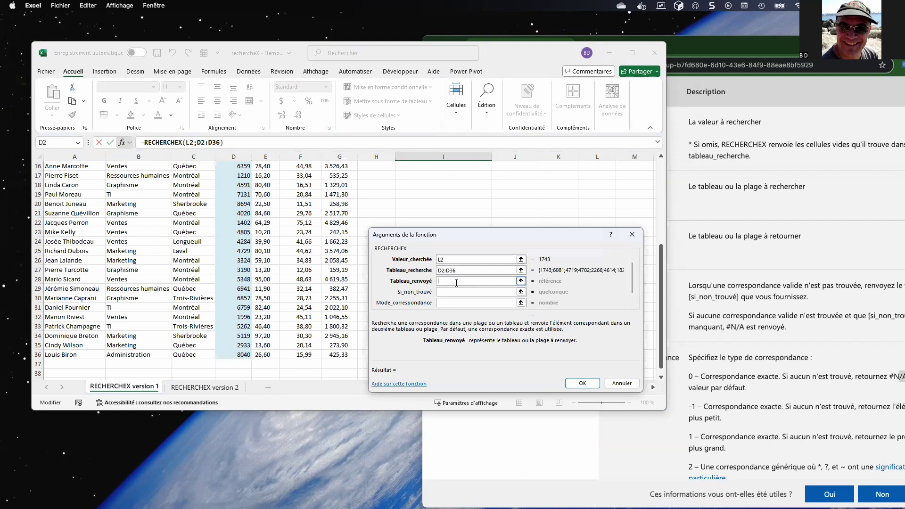
pyautogui.scroll(5, 353, 282)
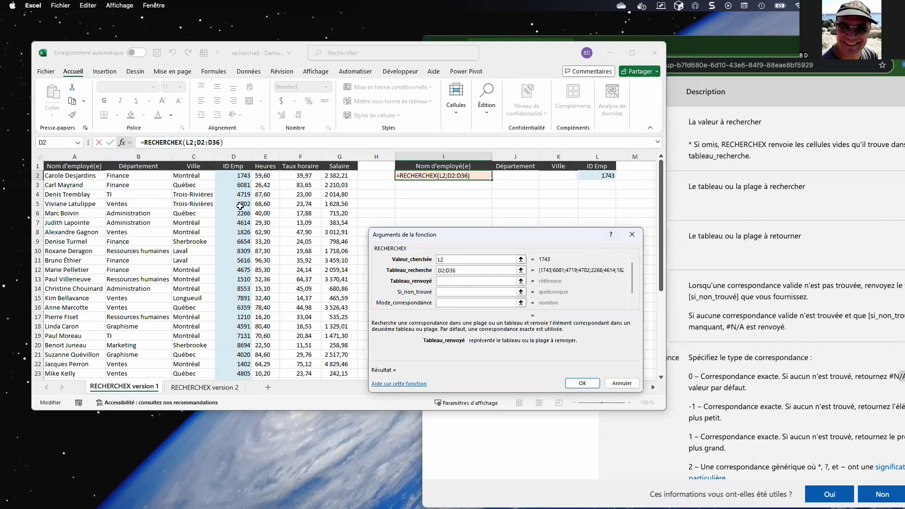
pyautogui.moveTo(92, 176); pyautogui.dragTo(197, 366)
pyautogui.click(468, 293)
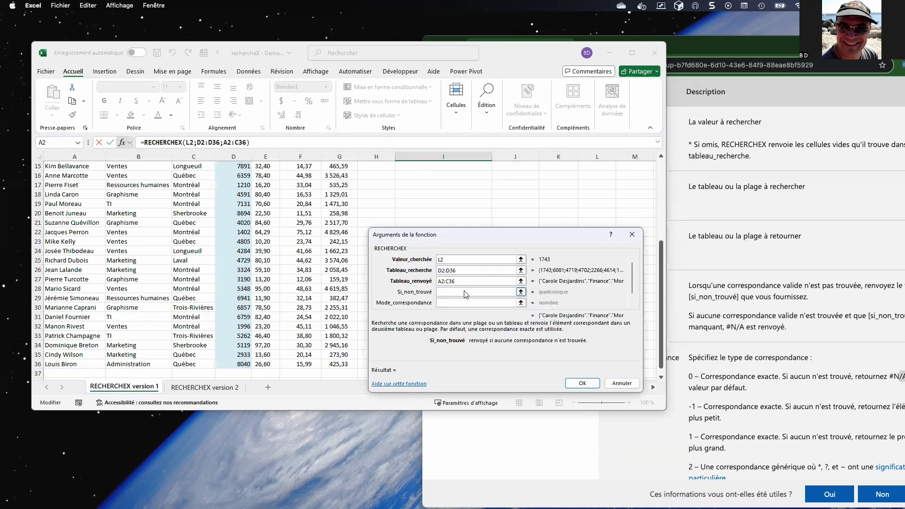
pyautogui.write('Non trouvé')
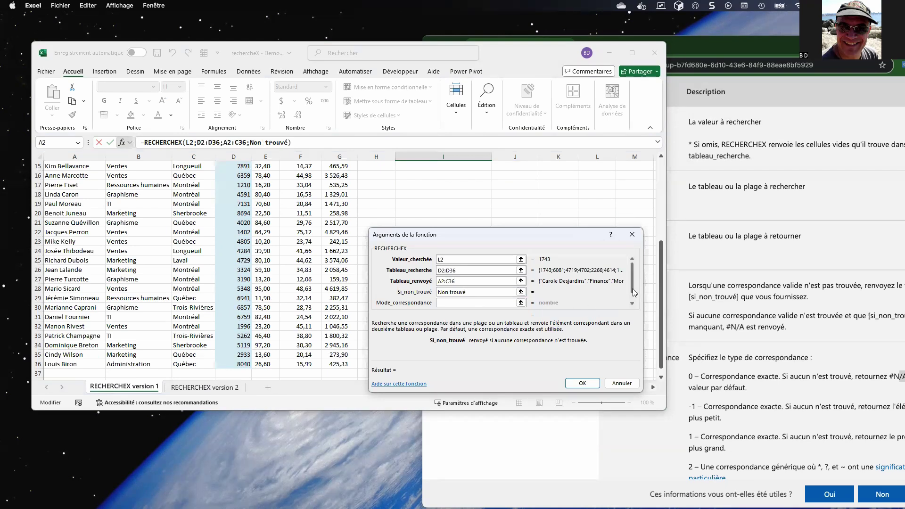
pyautogui.press('Tab')
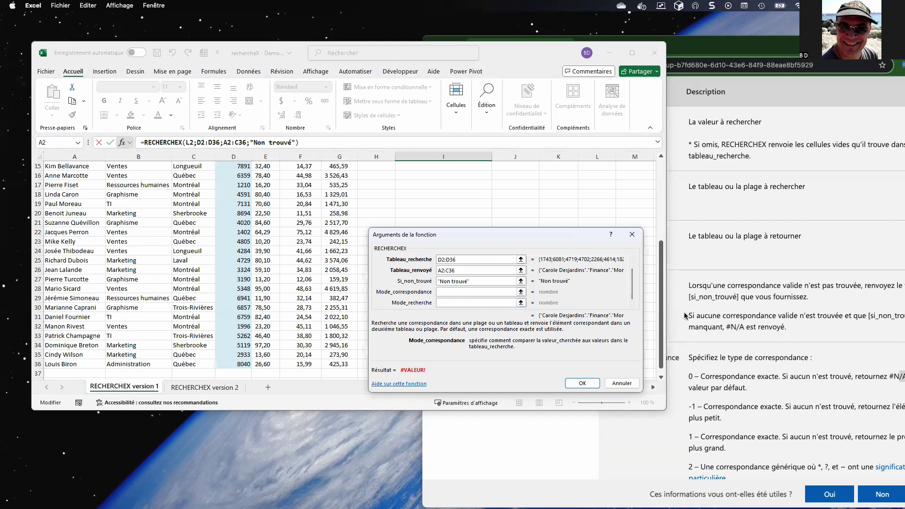
# Switch to the XLOOKUP support page in Chrome and examine the mode_correspondance options, especially the exact-match default
pyautogui.click(751, 305)
pyautogui.scroll(-1, 709, 343)
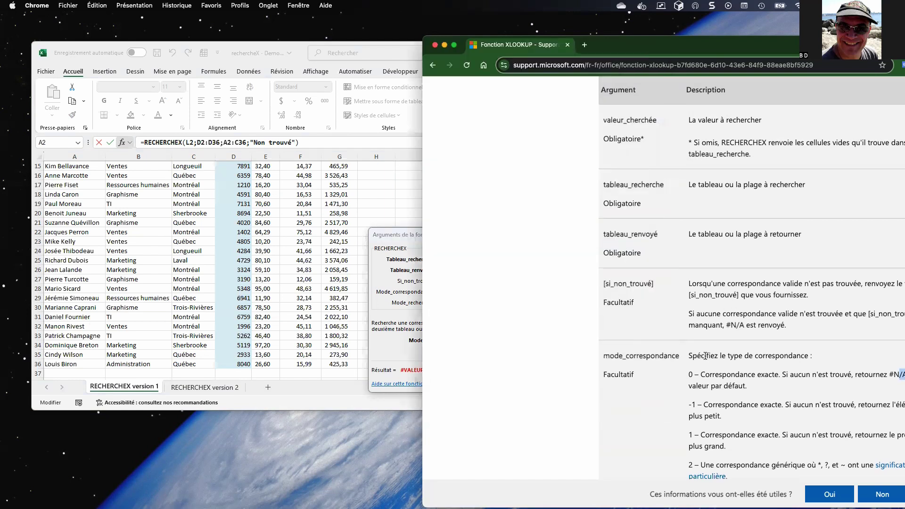
pyautogui.scroll(-1, 705, 356)
pyautogui.moveTo(711, 341); pyautogui.dragTo(773, 338)
pyautogui.moveTo(789, 45); pyautogui.dragTo(597, 49)
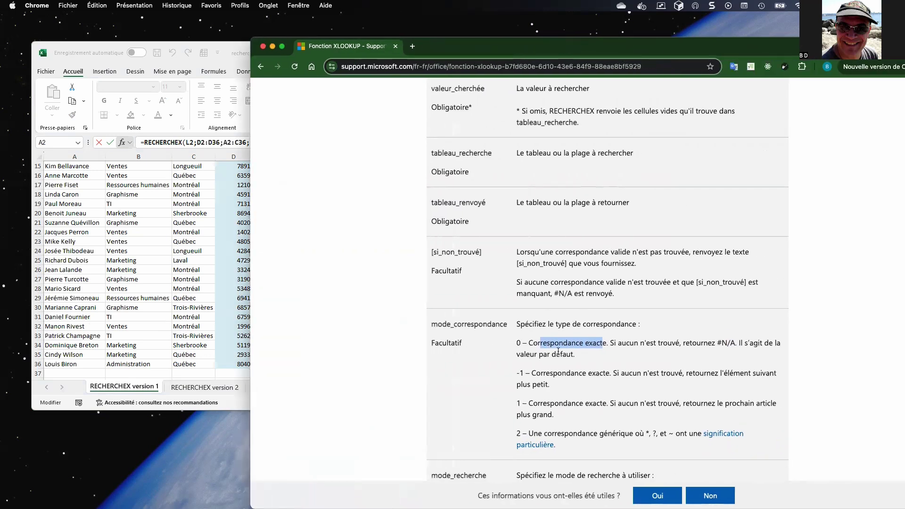
pyautogui.moveTo(549, 358); pyautogui.dragTo(606, 338)
pyautogui.click(534, 340)
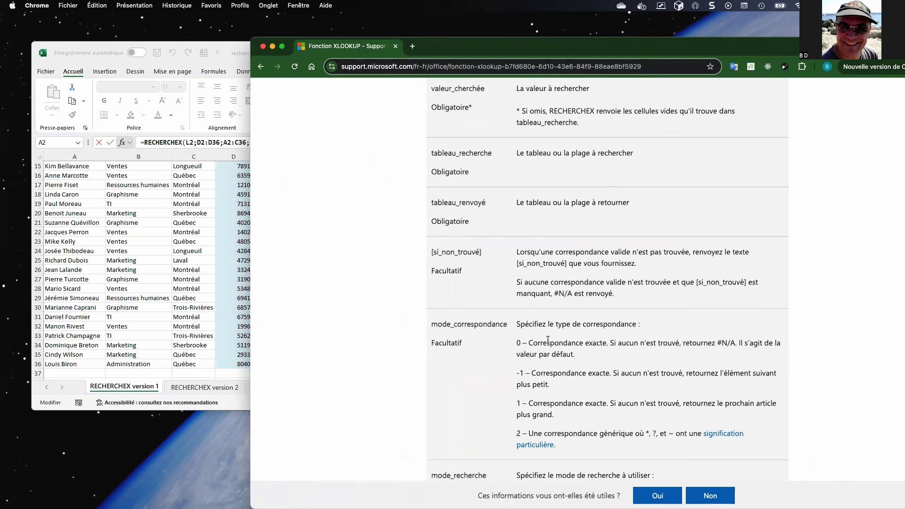
pyautogui.moveTo(466, 50); pyautogui.dragTo(650, 58)
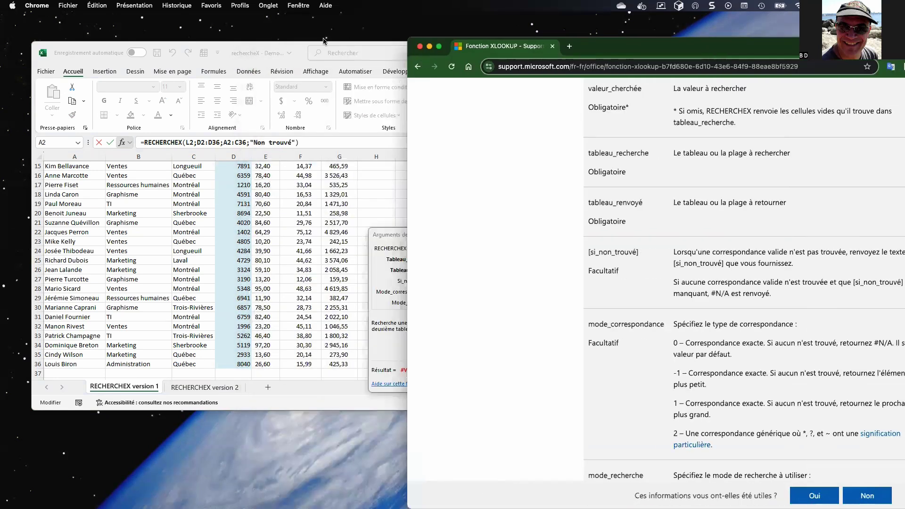
# Return to Excel and confirm the RECHERCHEX formula in I2, leaving Mode_correspondance and Mode_recherche blank
pyautogui.click(296, 43)
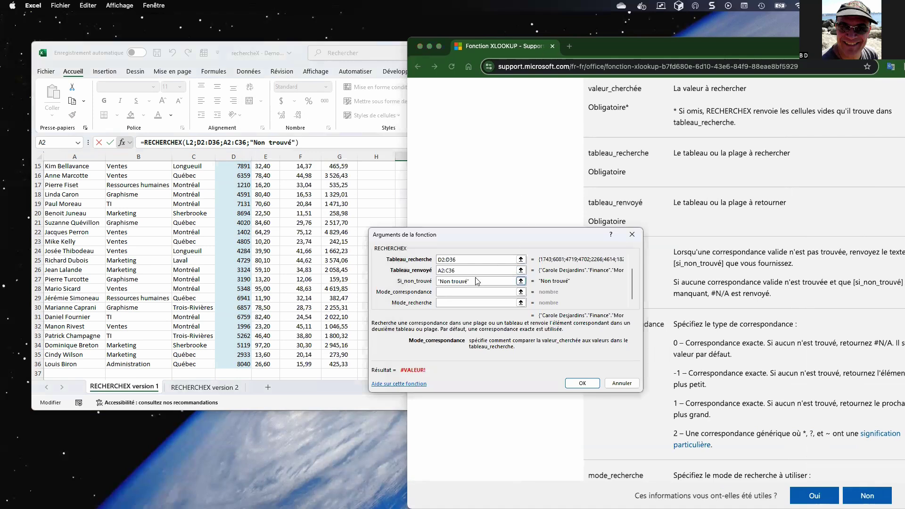
pyautogui.click(585, 384)
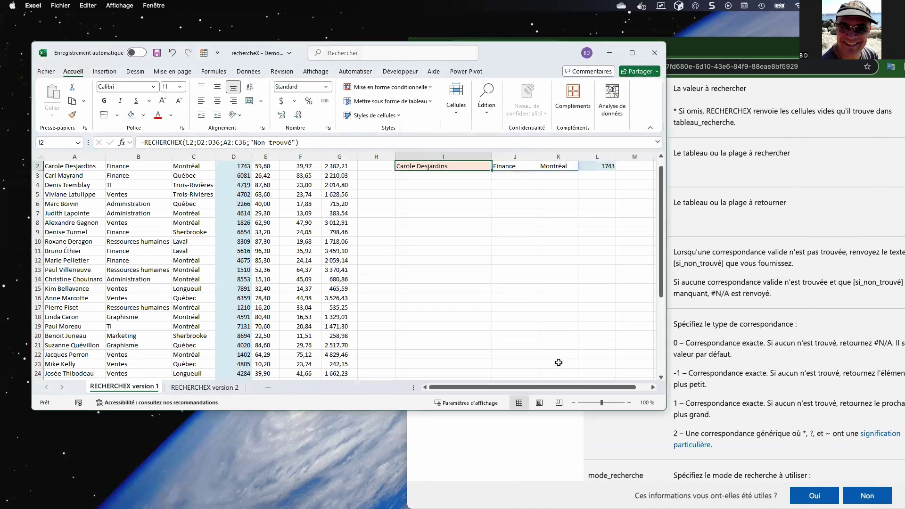
pyautogui.scroll(1, 552, 233)
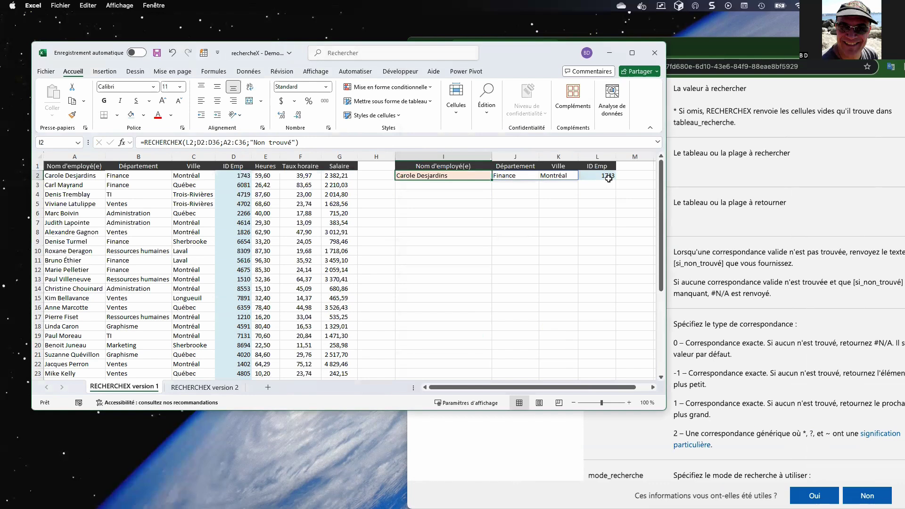
# Set the lookup ID in L2 to 1 to test an ID missing from the list
pyautogui.click(608, 177)
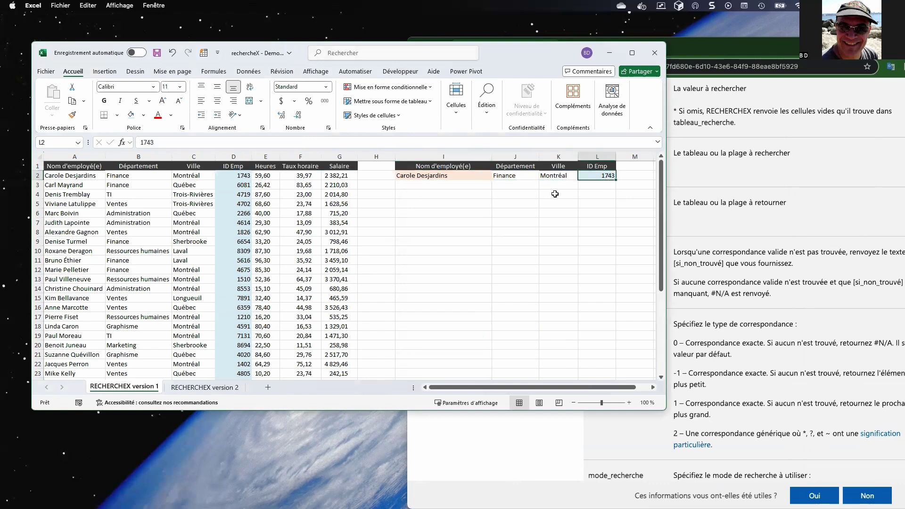
pyautogui.write('1')
pyautogui.press('Return')
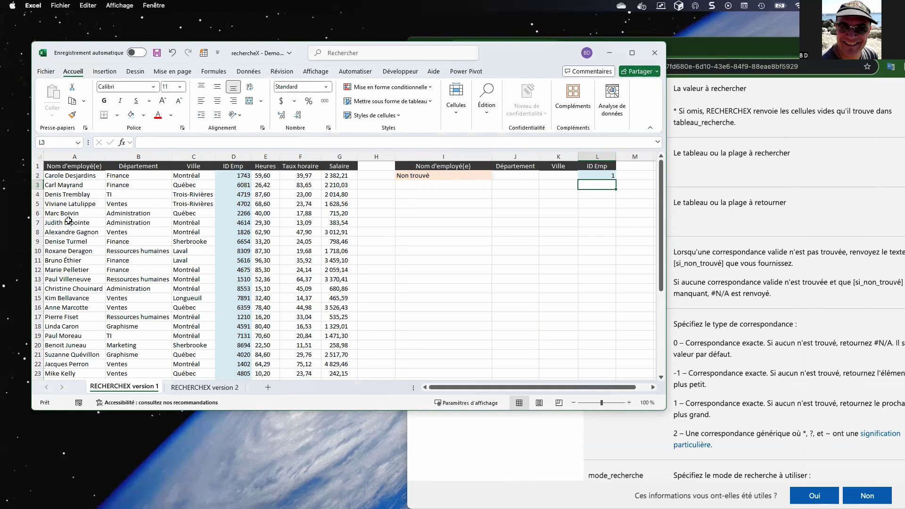
# Replace the lookup ID in L2 with the employee ID listed in D6
pyautogui.click(600, 175)
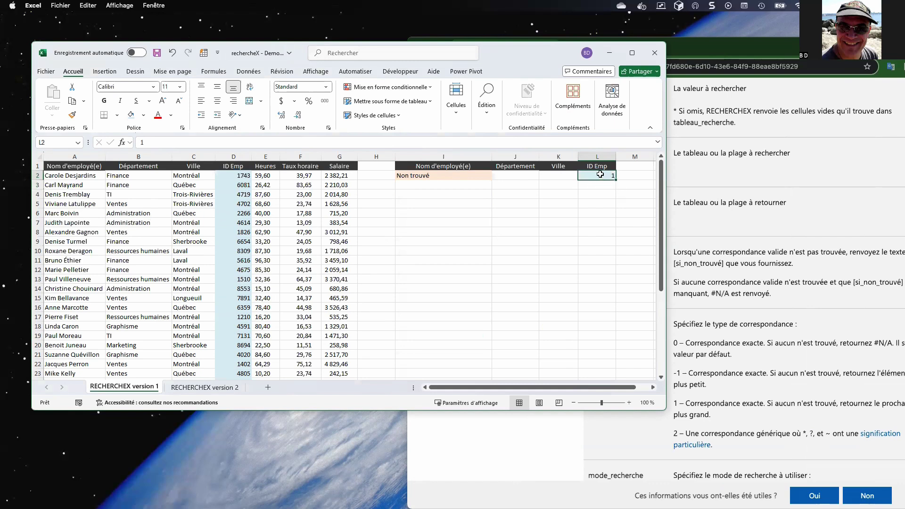
pyautogui.write('2')
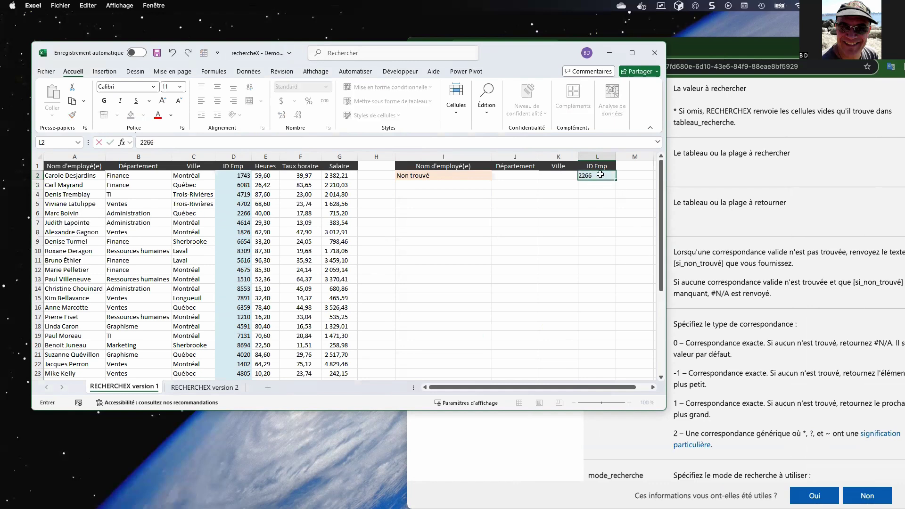
pyautogui.write('266')
pyautogui.press('Return')
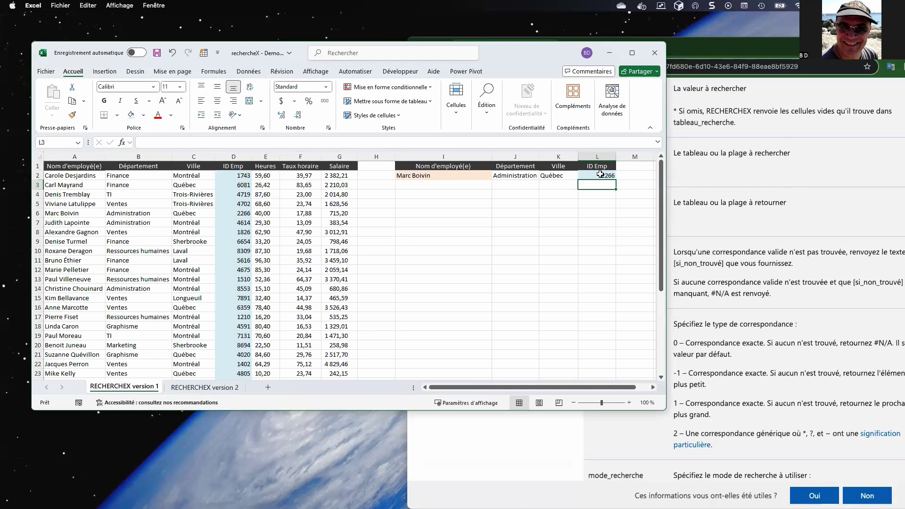
# Change the lookup ID in L2 to 2 to test another ID missing from the list
pyautogui.click(600, 174)
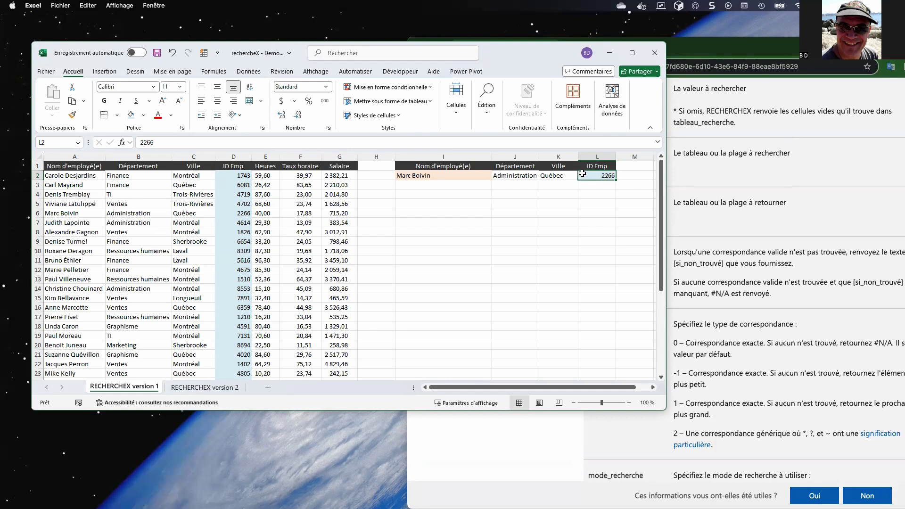
pyautogui.write('2')
pyautogui.press('Return')
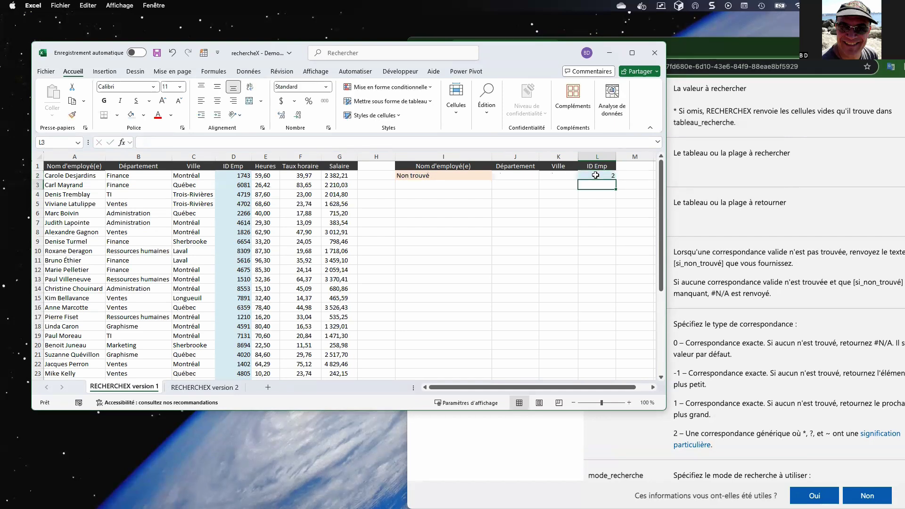
pyautogui.click(595, 175)
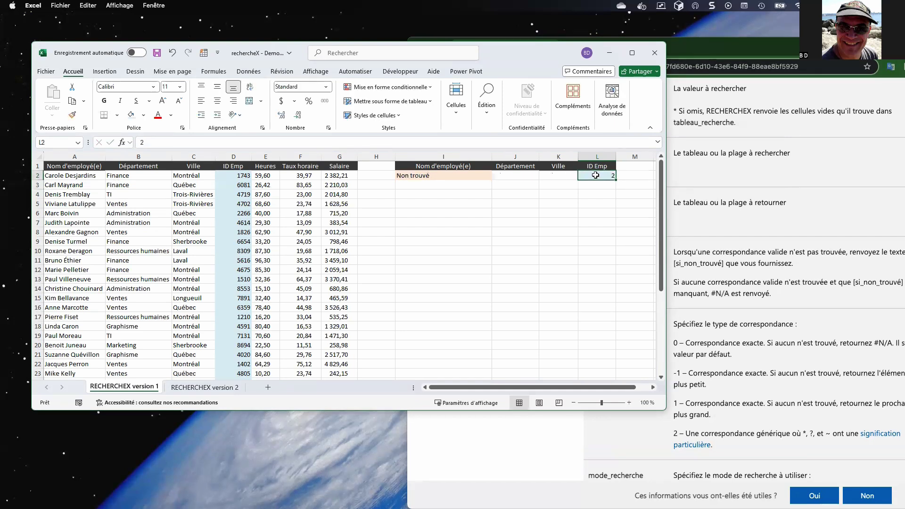
# Clear the Si_non_trouvé argument of the RECHERCHEX formula in I2 and confirm the formula
pyautogui.click(448, 178)
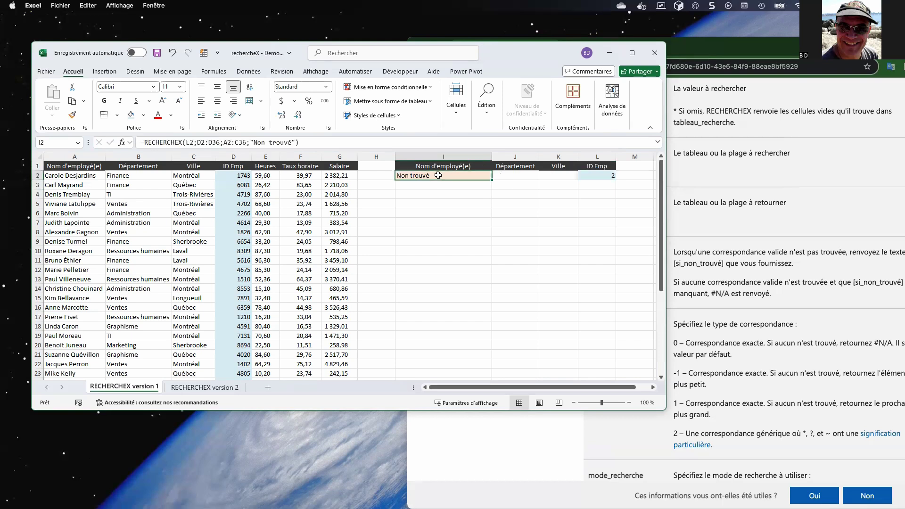
pyautogui.click(122, 142)
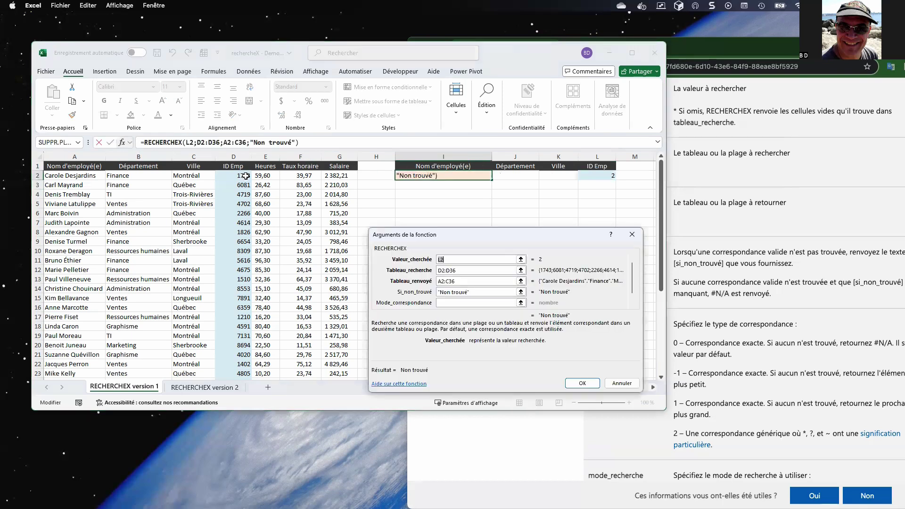
pyautogui.click(426, 292)
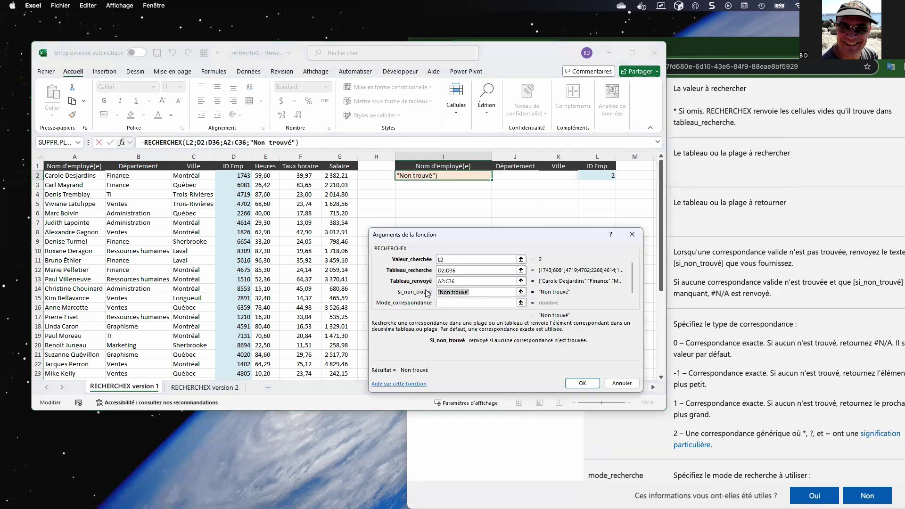
pyautogui.press('BackSpace')
pyautogui.click(589, 385)
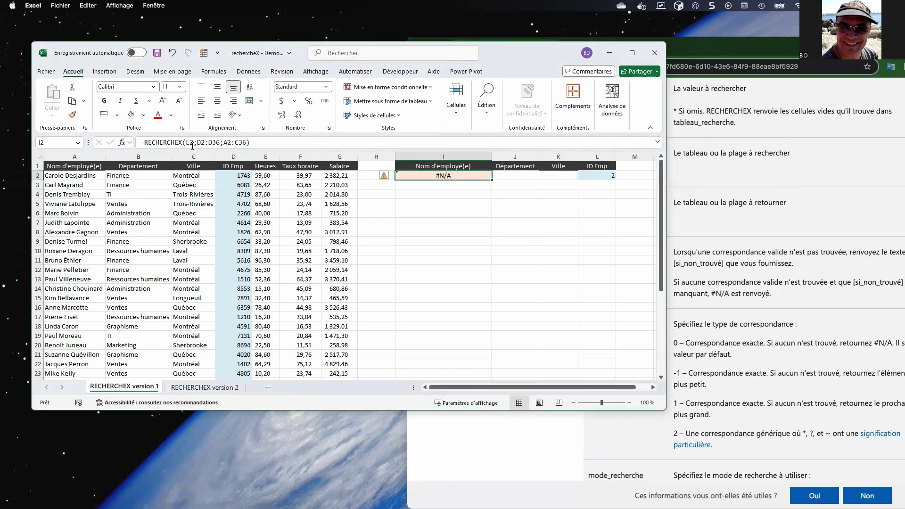
# Set the Si_non_trouvé argument of the RECHERCHEX formula in I2 to "Id non trouvé" and confirm the formula
pyautogui.click(121, 142)
pyautogui.click(462, 291)
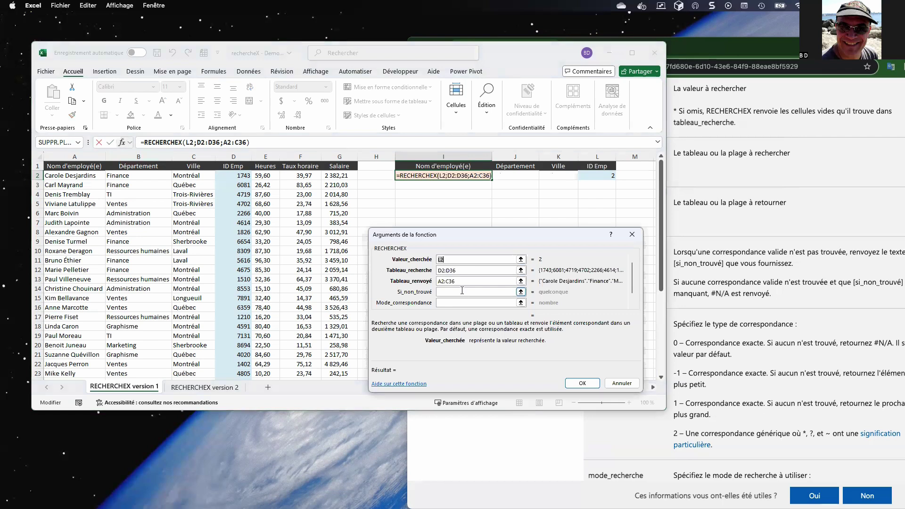
pyautogui.write('Non ')
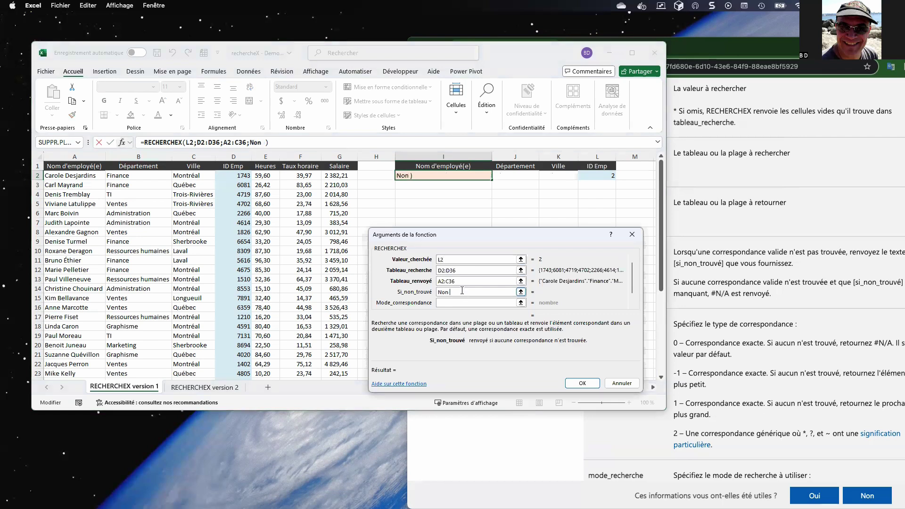
pyautogui.write('trouvé')
pyautogui.doubleClick(440, 292)
pyautogui.write('Id non')
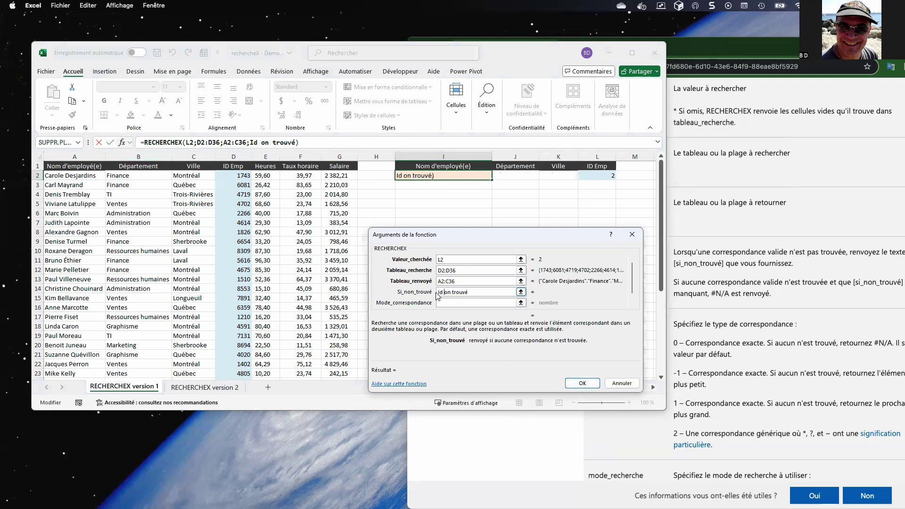
pyautogui.click(582, 383)
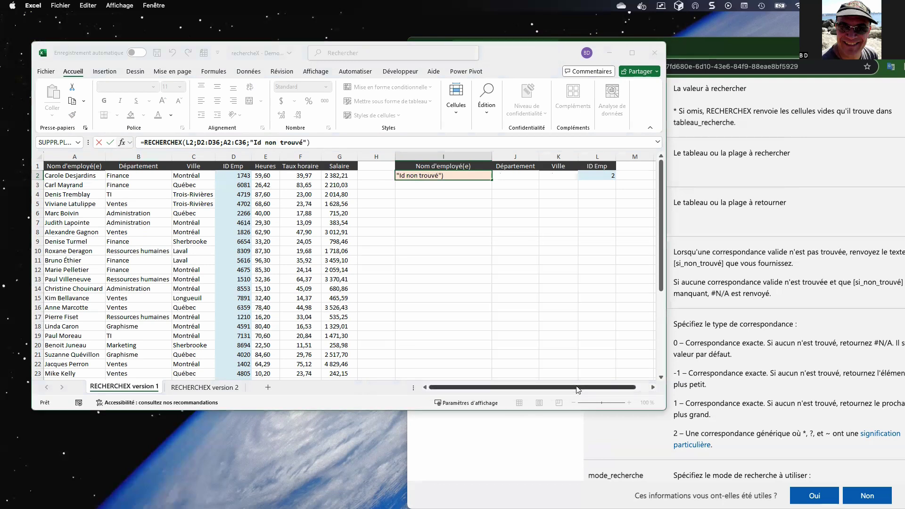
# Replace the lookup ID in L2 with the employee ID listed in D2
pyautogui.click(597, 176)
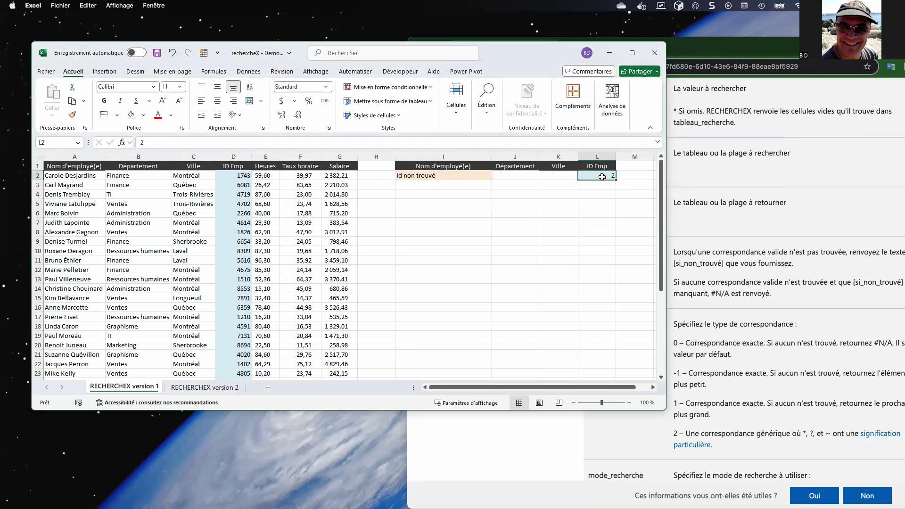
pyautogui.write('1743')
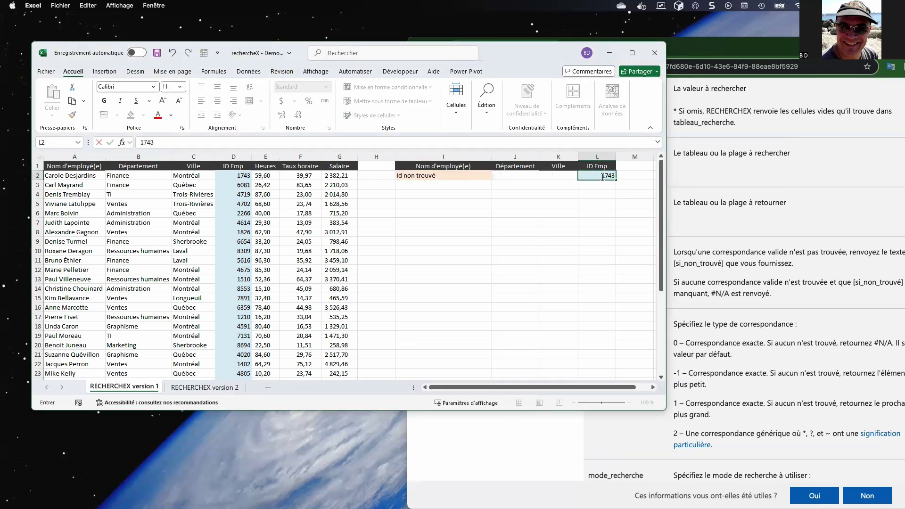
pyautogui.press('Return')
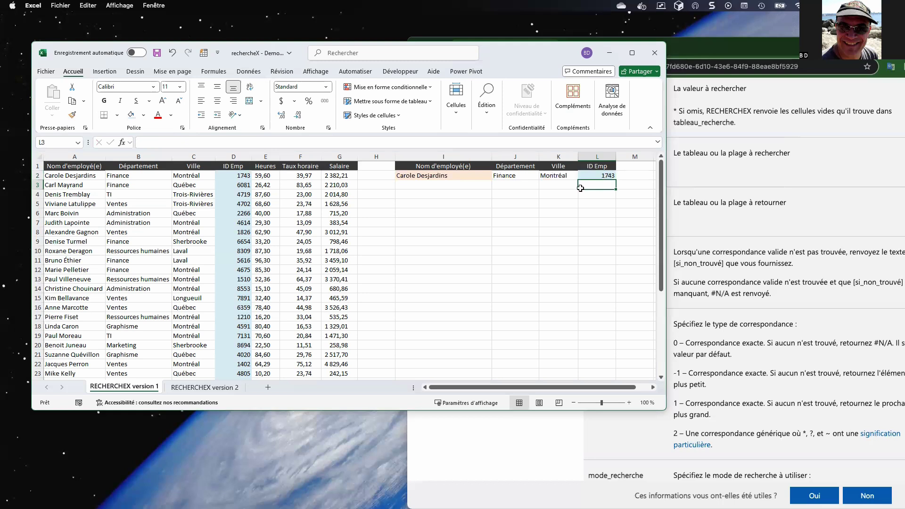
# On the RECHERCHEX version 2 sheet, enter the expected federal rate 29 in B15 and the federal constant 14803 in C15
pyautogui.click(209, 387)
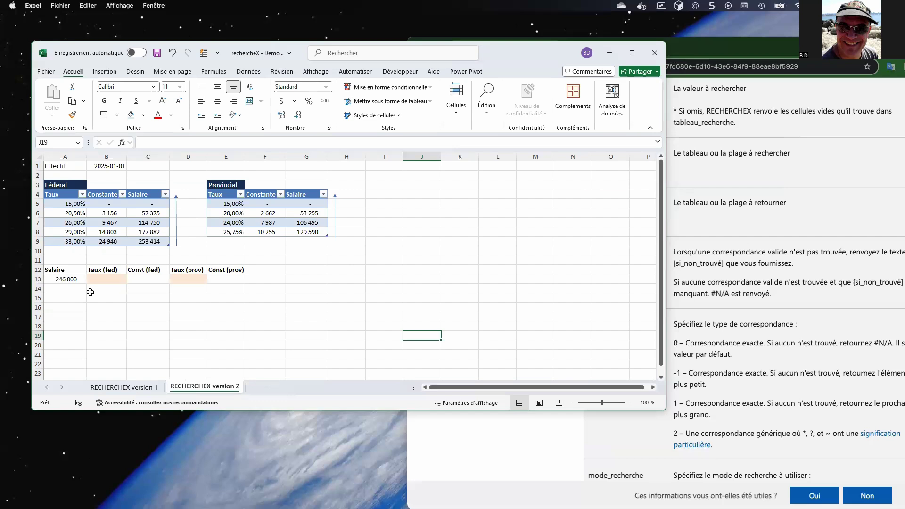
pyautogui.click(62, 280)
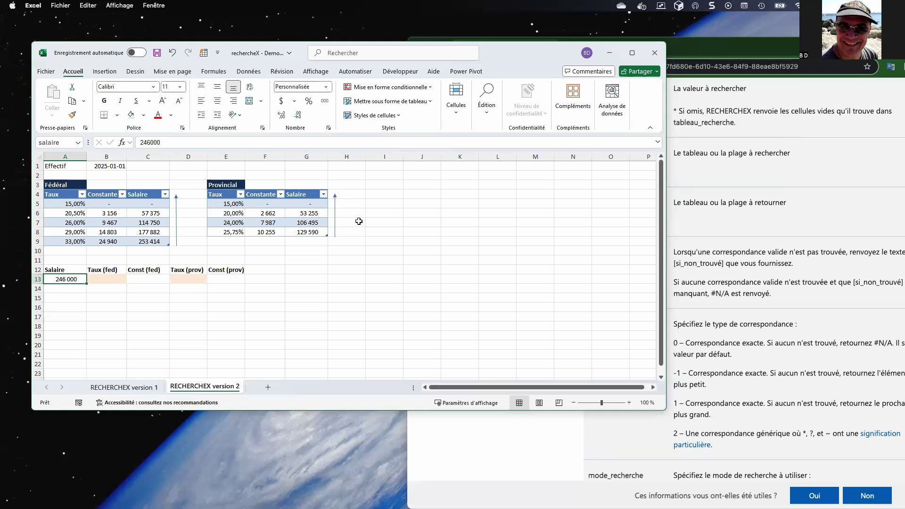
pyautogui.click(110, 166)
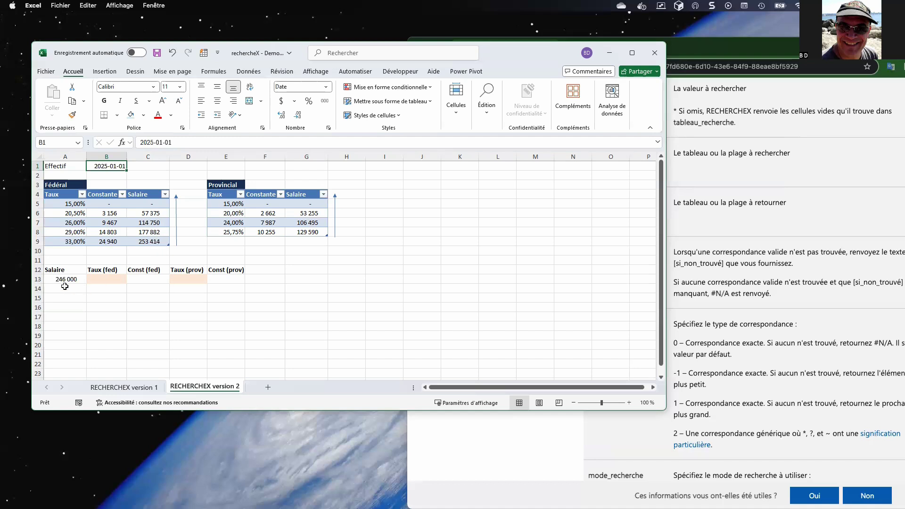
pyautogui.click(156, 231)
pyautogui.click(106, 300)
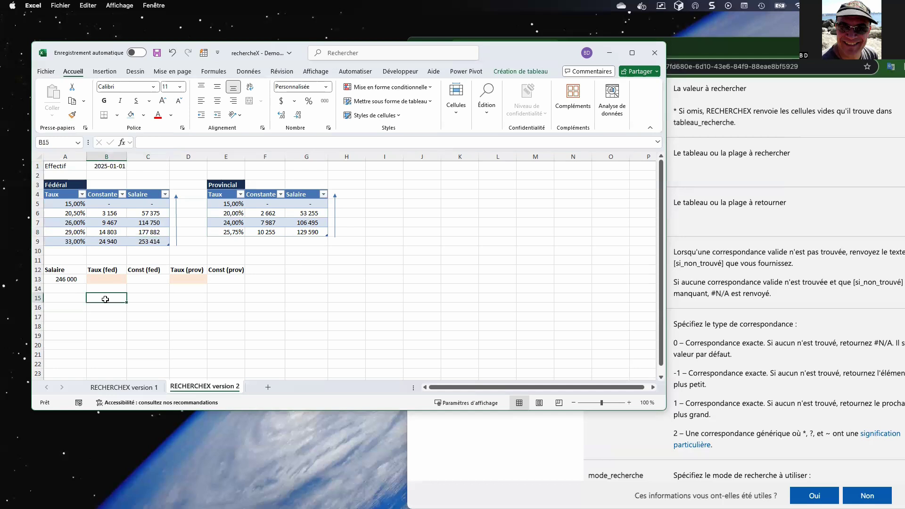
pyautogui.write('29')
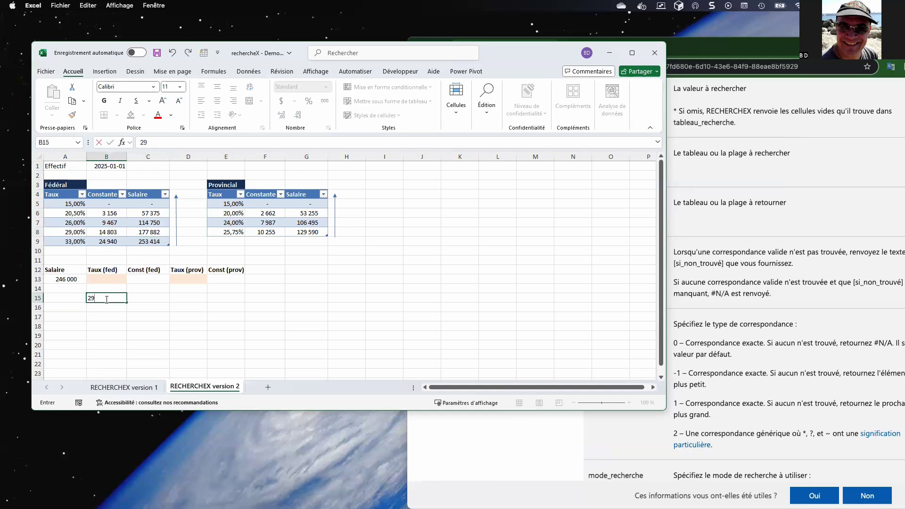
pyautogui.click(140, 299)
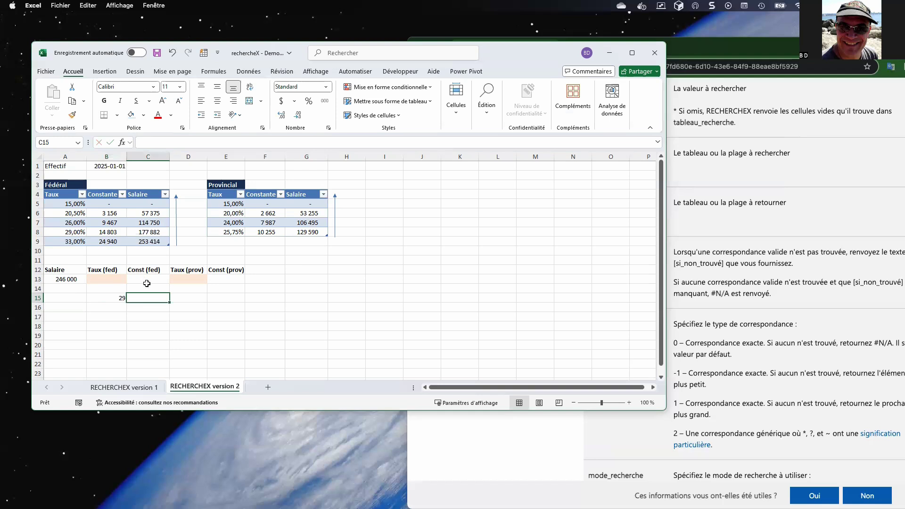
pyautogui.write('14803')
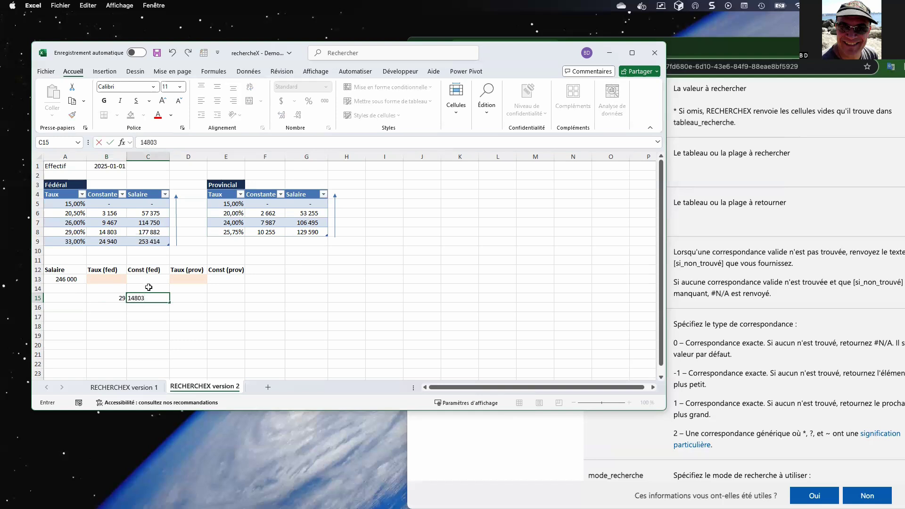
pyautogui.press('Return')
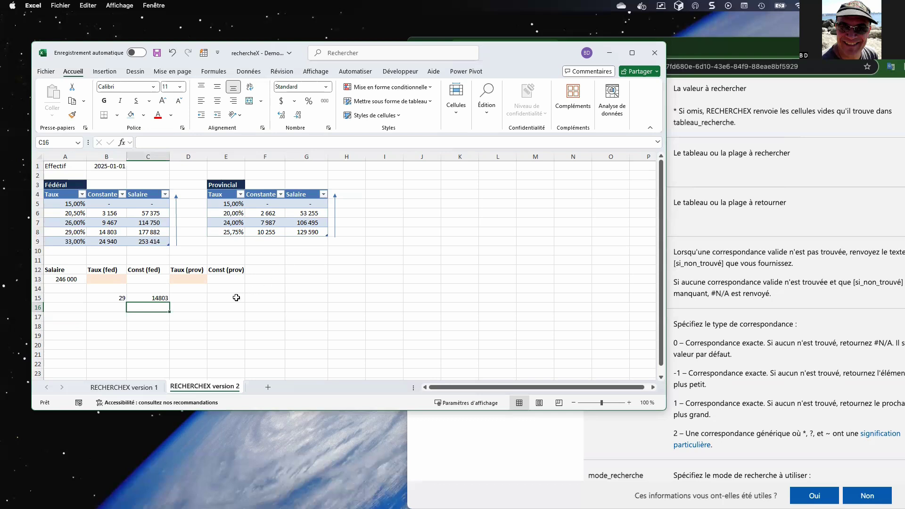
# Enter the expected provincial rate 25,75 in D15 and the provincial constant 10255 in E15
pyautogui.click(201, 298)
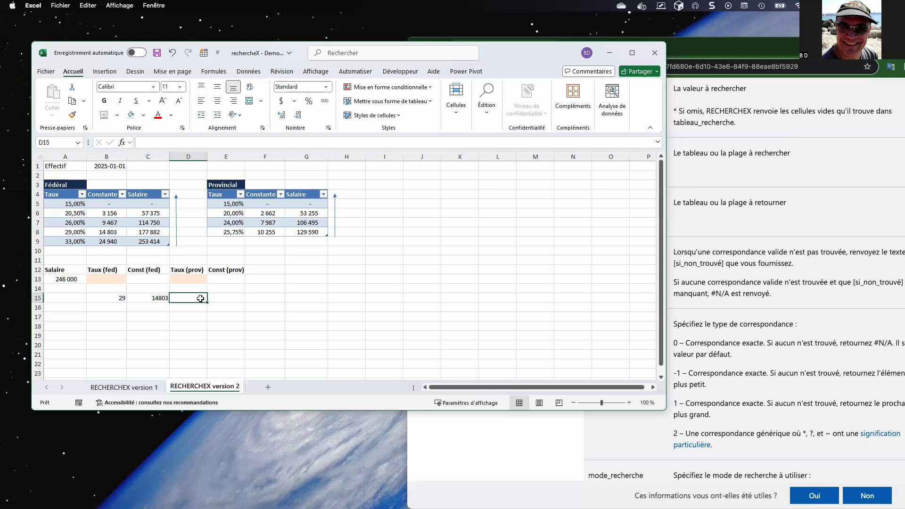
pyautogui.write('25,75')
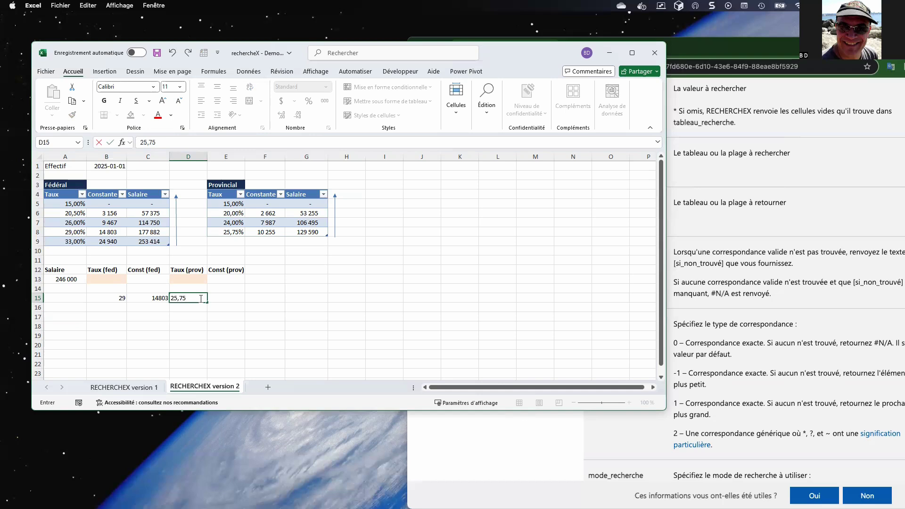
pyautogui.press('Return')
pyautogui.click(223, 299)
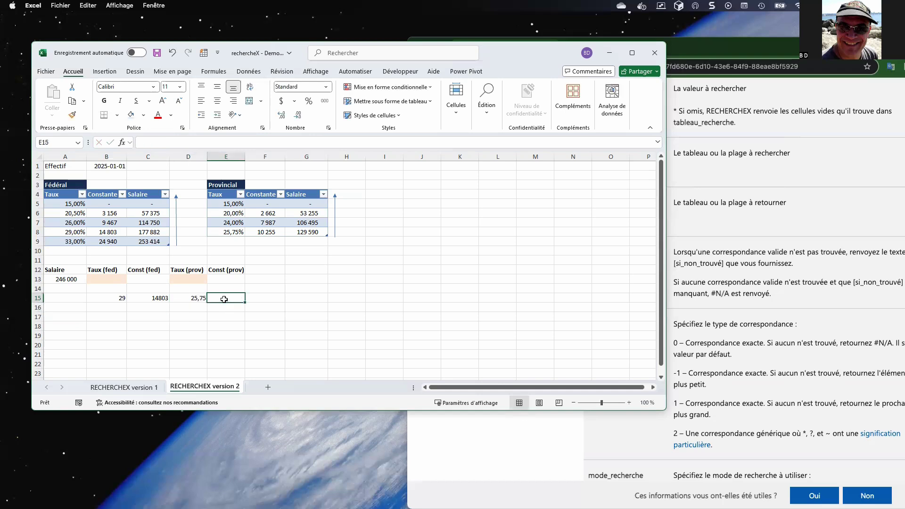
pyautogui.write('102')
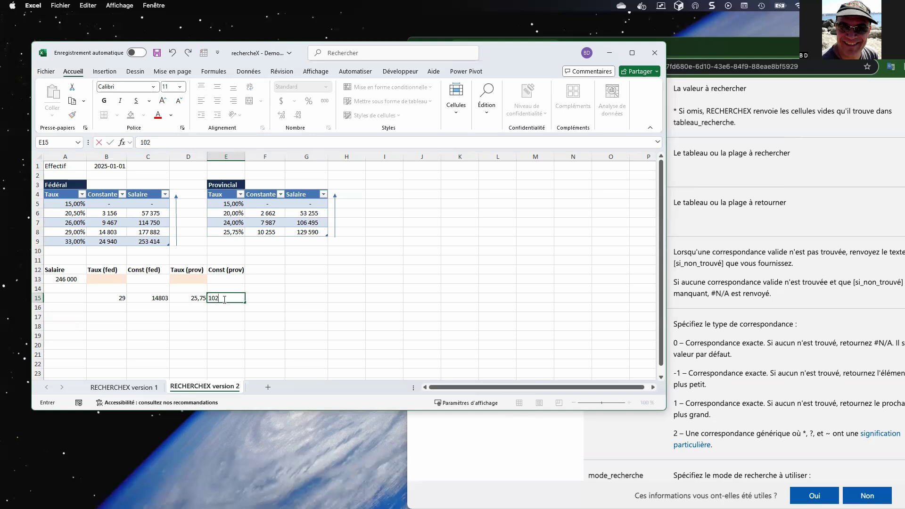
pyautogui.write('55')
pyautogui.click(405, 337)
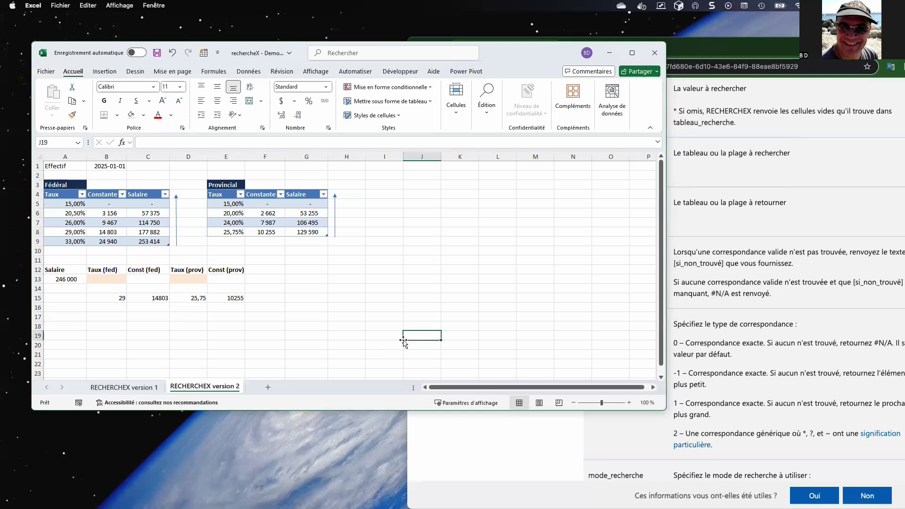
pyautogui.moveTo(153, 297); pyautogui.dragTo(194, 297)
pyautogui.click(201, 296)
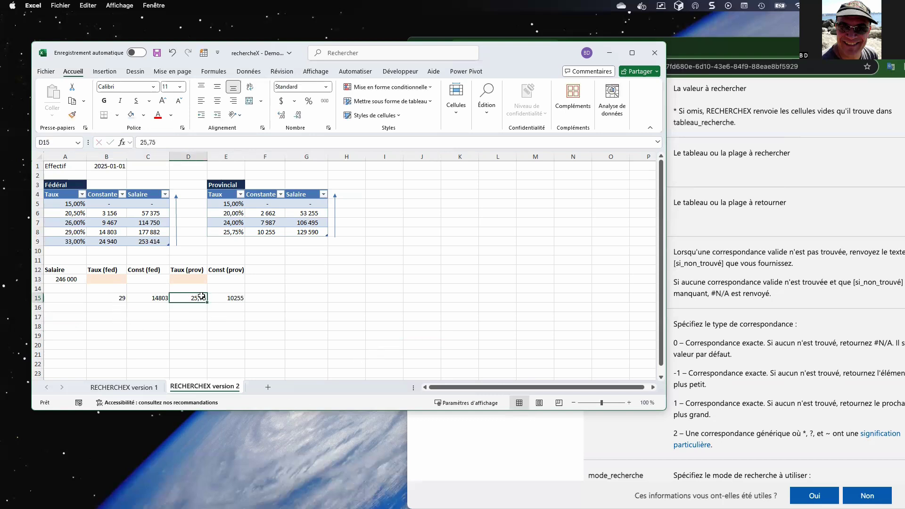
# Switch to the XLOOKUP support page in Chrome and examine the mode_recherche, mode_correspondance and si_non_trouvé argument descriptions
pyautogui.click(115, 279)
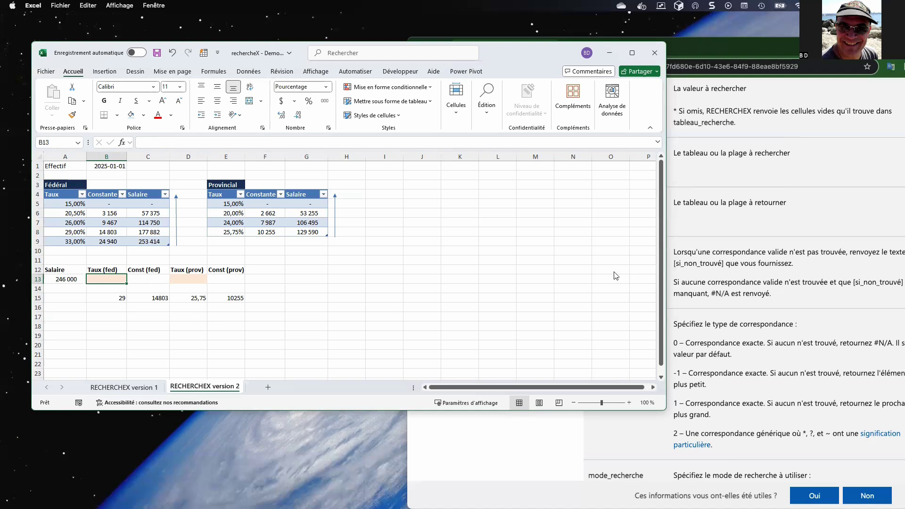
pyautogui.click(749, 224)
pyautogui.moveTo(714, 50); pyautogui.dragTo(592, 49)
pyautogui.scroll(-5, 627, 219)
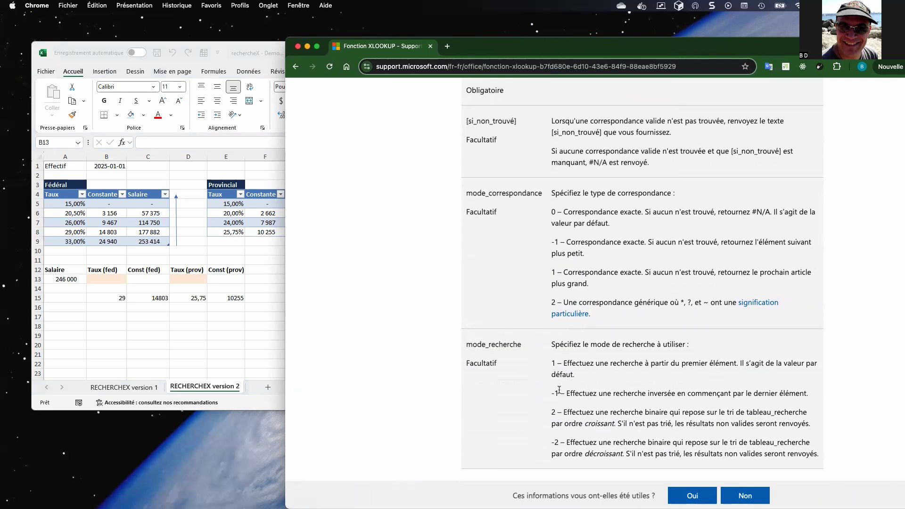
pyautogui.moveTo(565, 390); pyautogui.dragTo(816, 395)
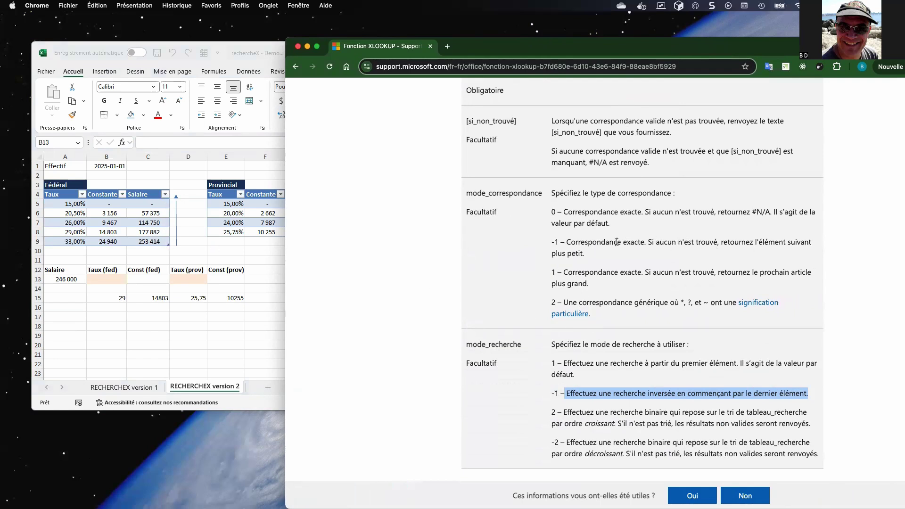
pyautogui.moveTo(579, 241); pyautogui.dragTo(673, 241)
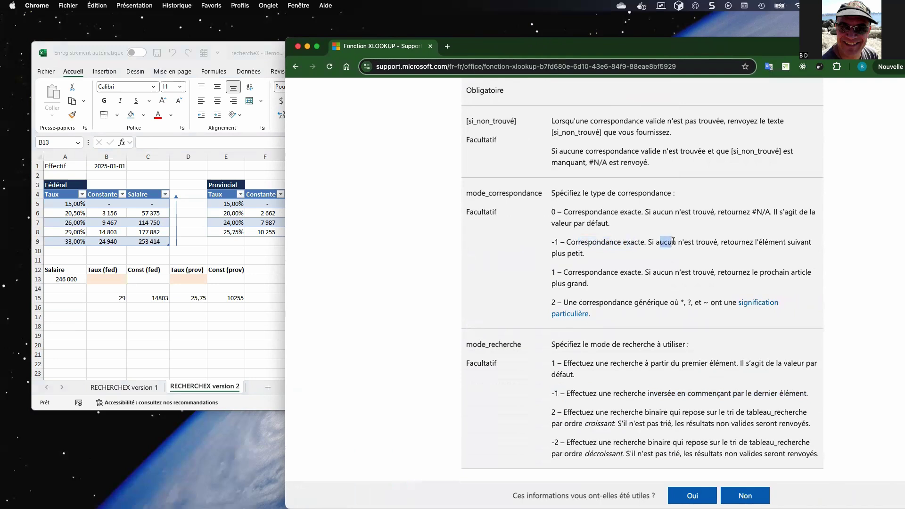
pyautogui.moveTo(673, 241); pyautogui.dragTo(706, 240)
pyautogui.scroll(1, 638, 353)
pyautogui.click(501, 141)
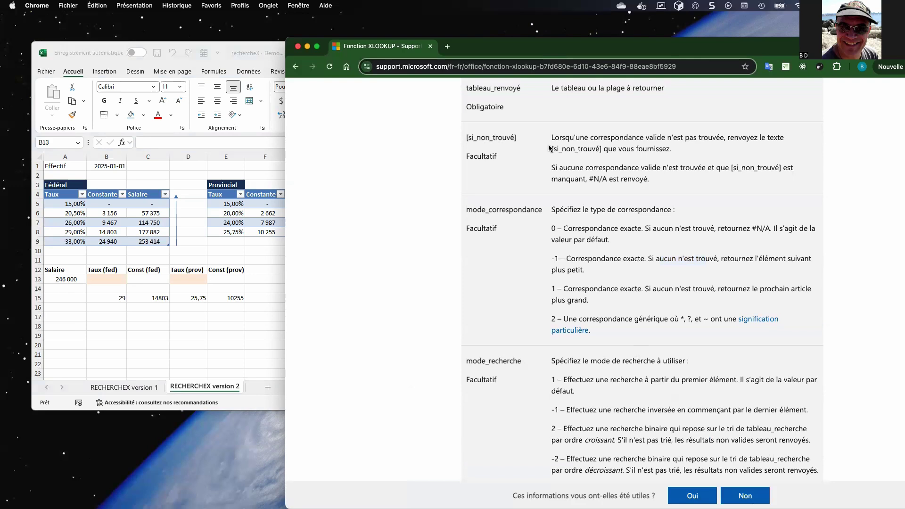
pyautogui.moveTo(552, 140); pyautogui.dragTo(583, 158)
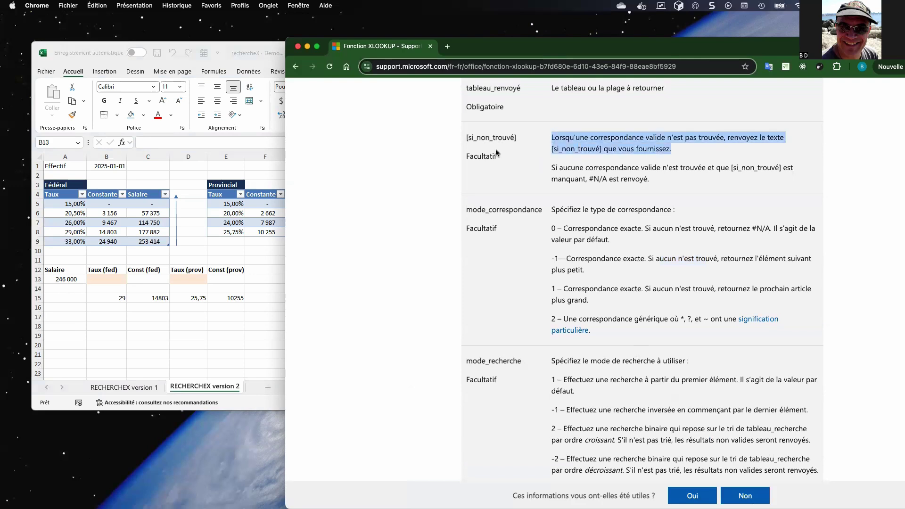
pyautogui.click(105, 279)
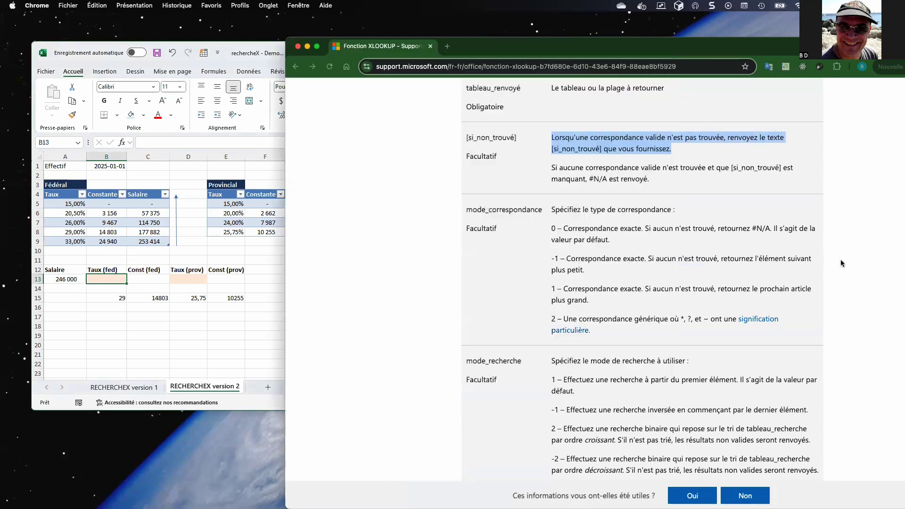
pyautogui.click(842, 264)
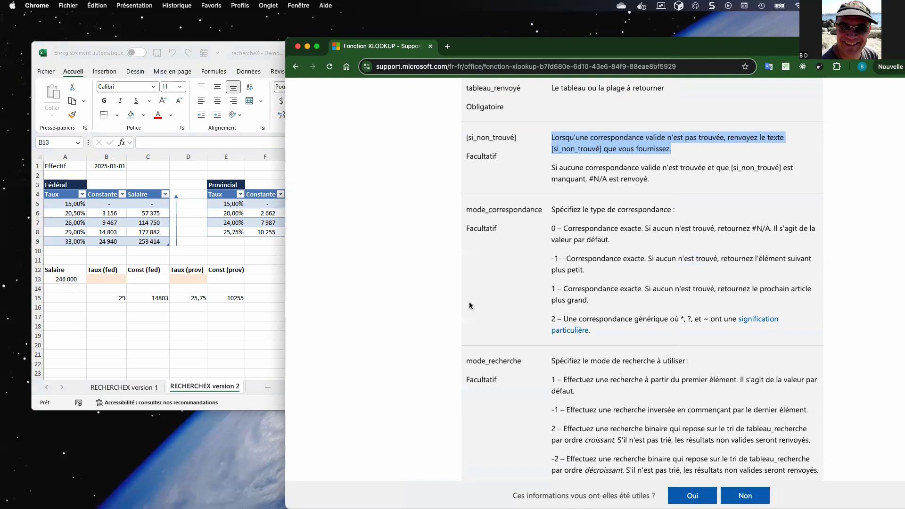
# Switch to Excel and start a RECHERCHEX formula in B13 with the salary in A13 as the lookup value, using the function arguments dialog
pyautogui.click(256, 253)
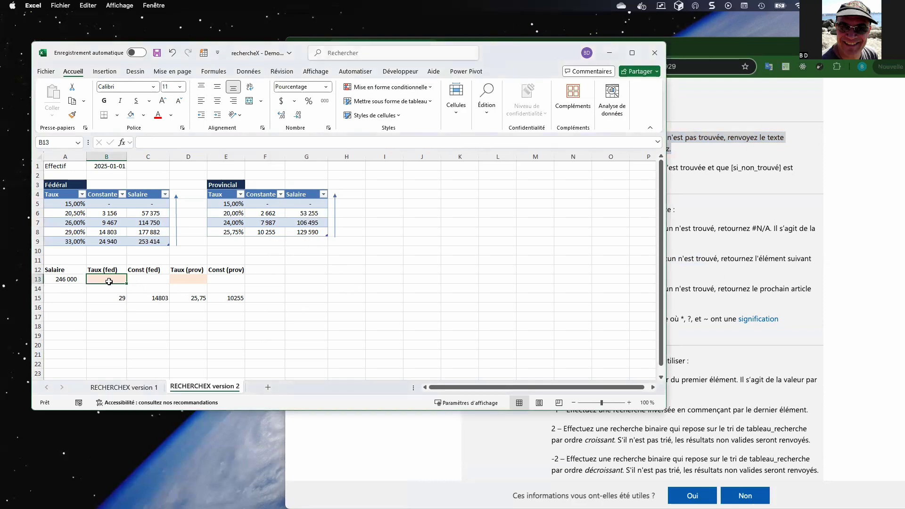
pyautogui.write('=rech')
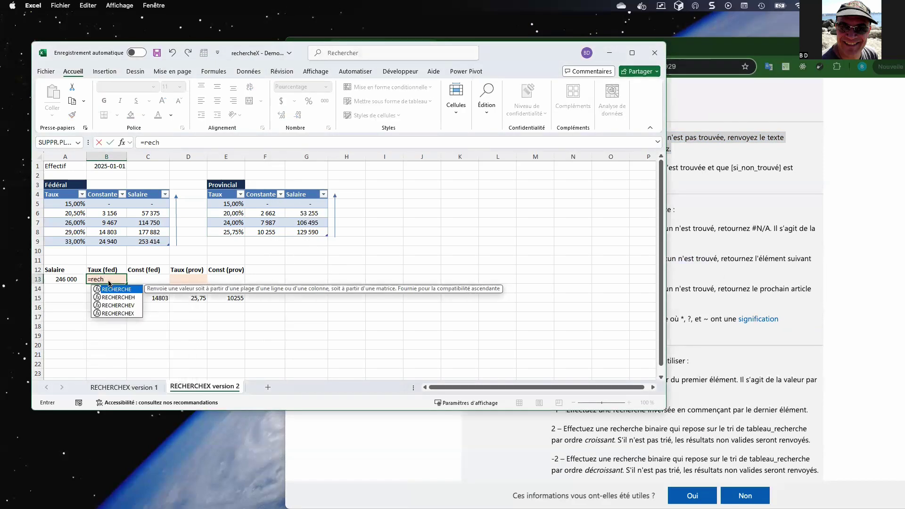
pyautogui.write('erchex')
pyautogui.press('Tab')
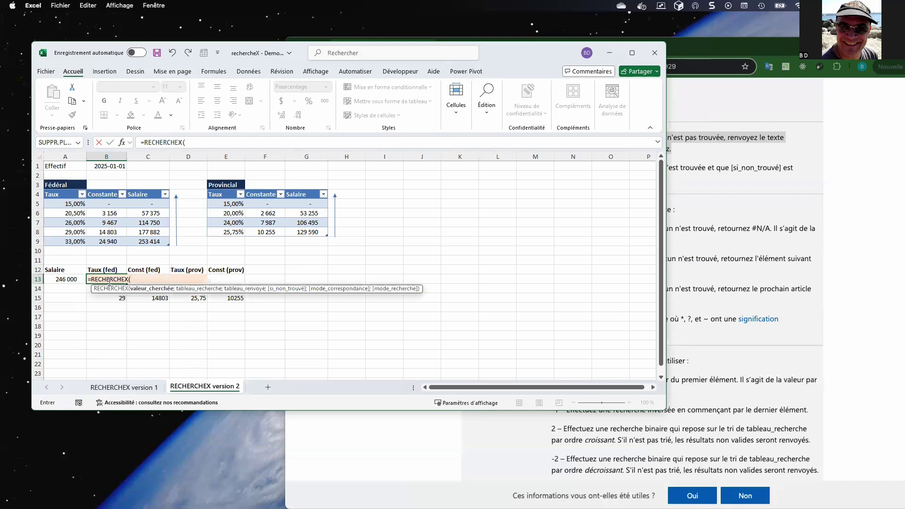
pyautogui.click(121, 143)
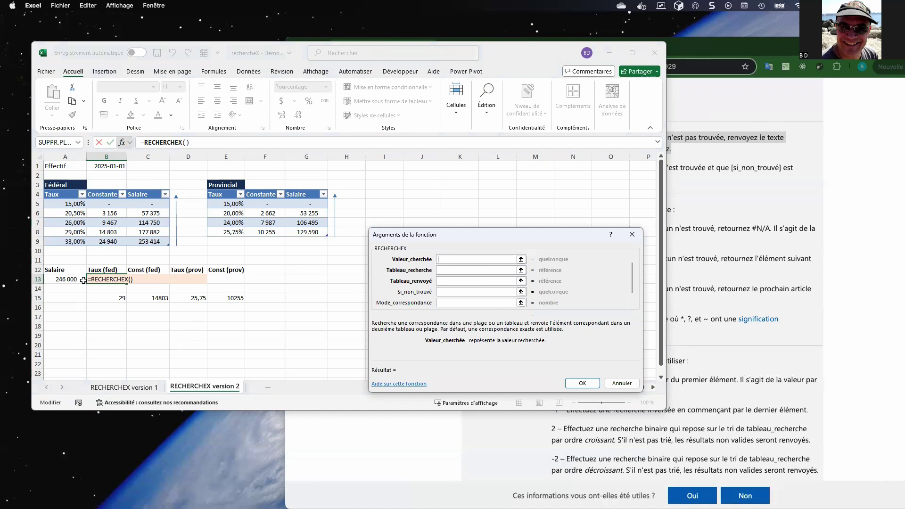
pyautogui.click(62, 280)
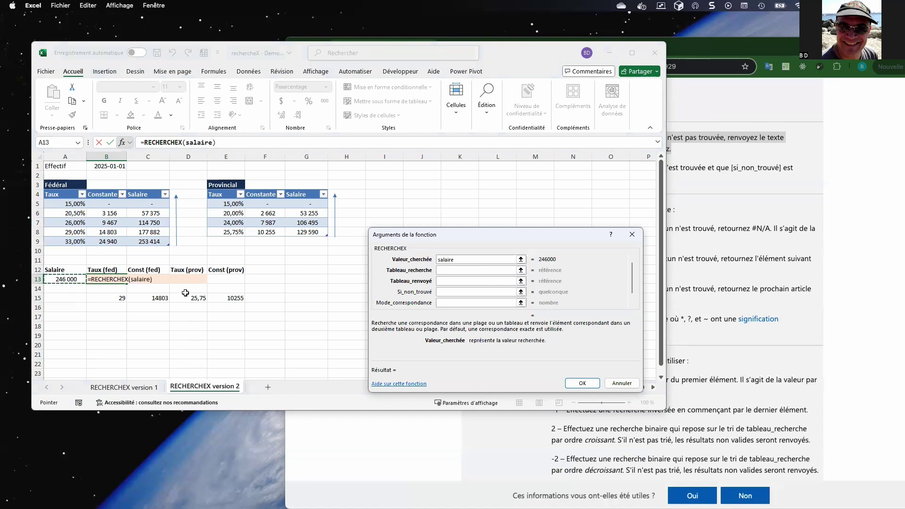
# Set the lookup array to the federal table's Salaire column and the return array to its Taux and Constante columns
pyautogui.click(447, 271)
pyautogui.moveTo(156, 206); pyautogui.dragTo(156, 241)
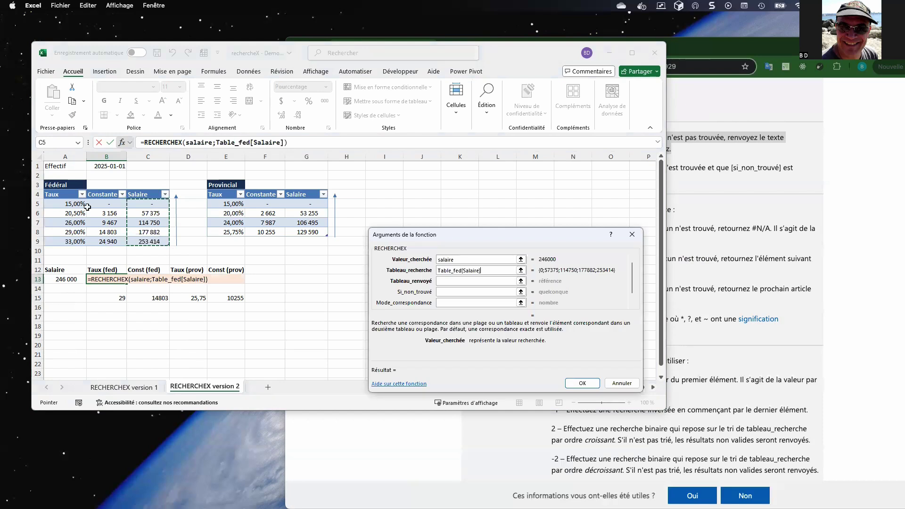
pyautogui.click(457, 280)
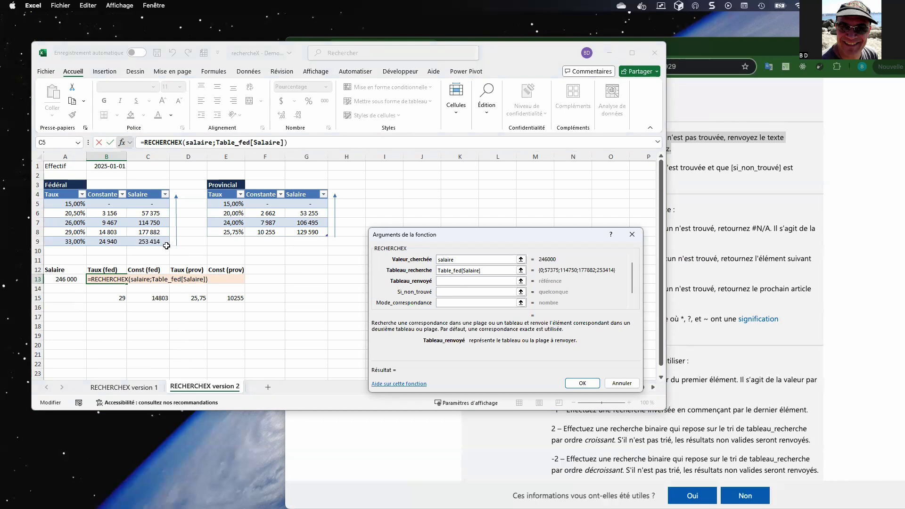
pyautogui.moveTo(55, 204); pyautogui.dragTo(101, 242)
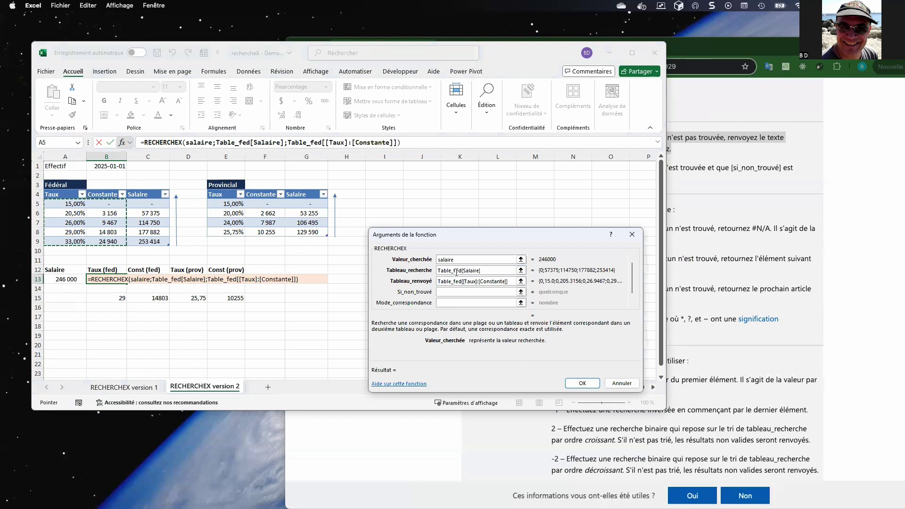
# Set the federal lookup's not-found text to "Non trouvé", and both Mode_correspondance and Mode_recherche to -1
pyautogui.click(453, 292)
pyautogui.write('Non trouvé')
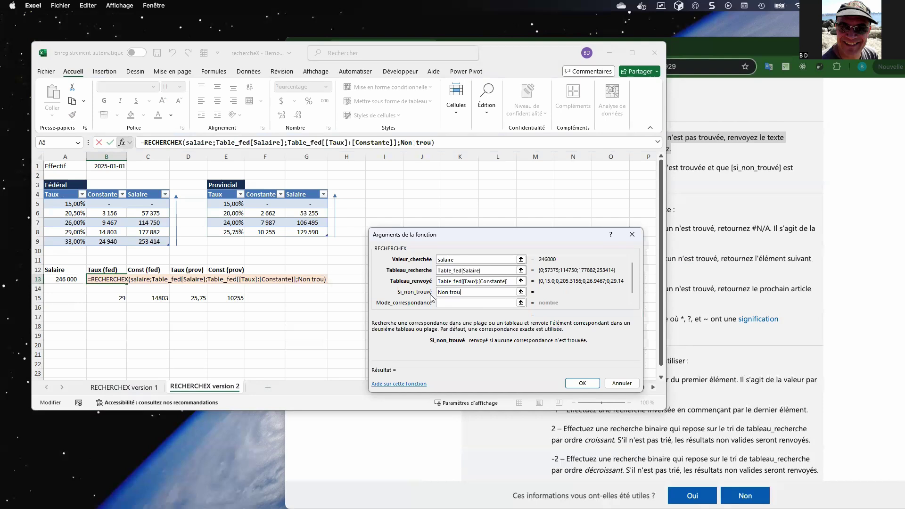
pyautogui.click(443, 302)
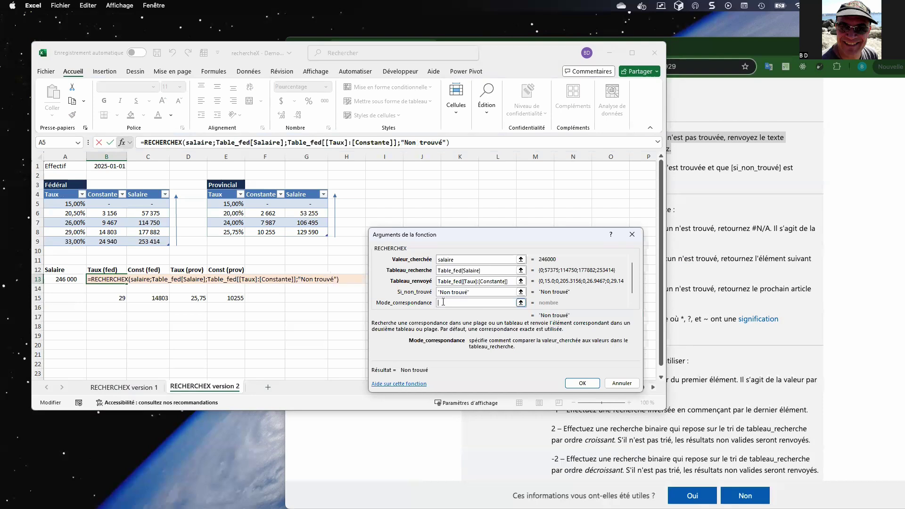
pyautogui.write('-1')
pyautogui.press('Tab')
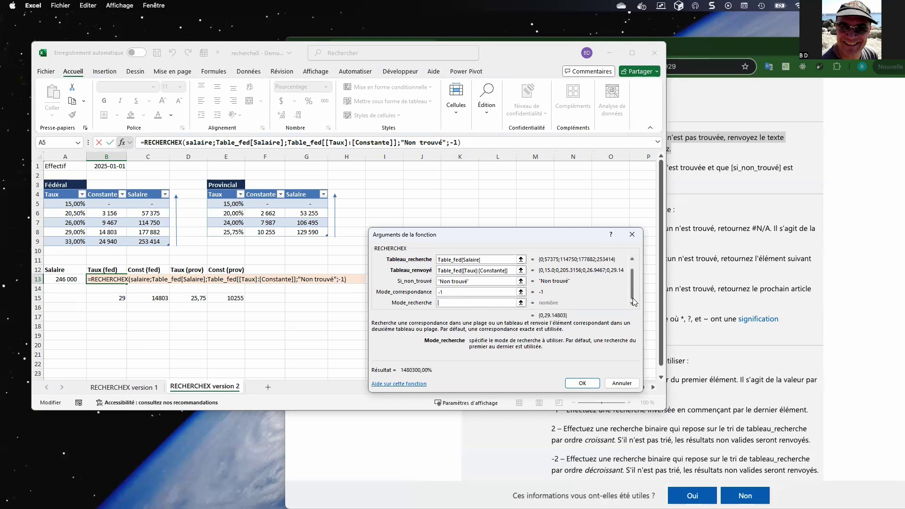
pyautogui.write('-1')
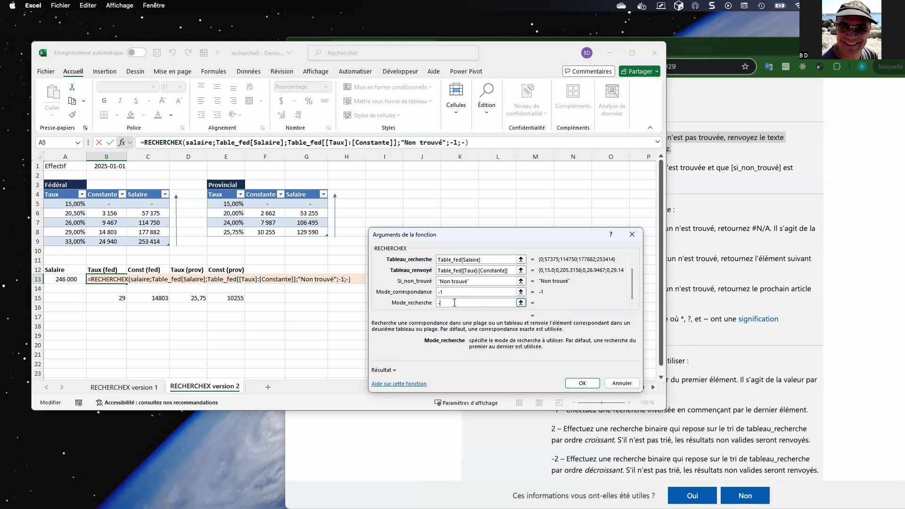
# Switch to the XLOOKUP support page in Chrome and review the -1 options of mode_correspondance and mode_recherche
pyautogui.click(760, 366)
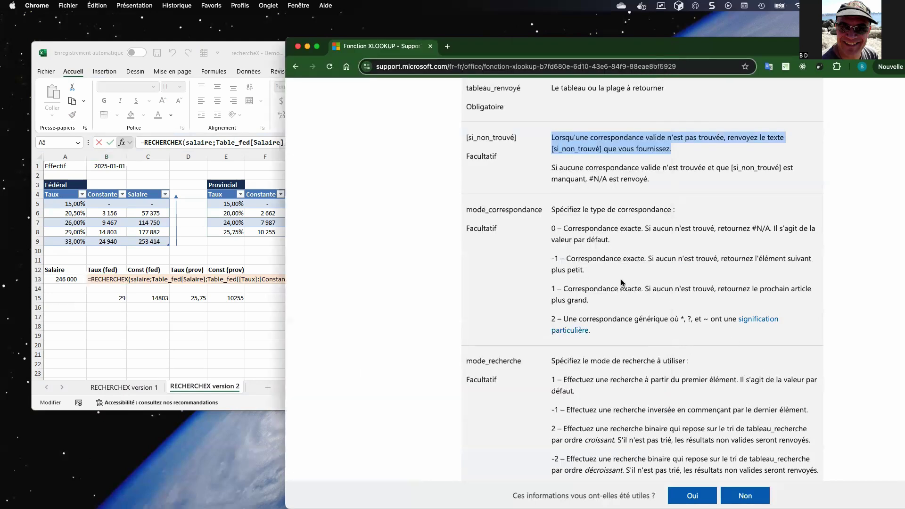
pyautogui.moveTo(741, 258); pyautogui.dragTo(809, 258)
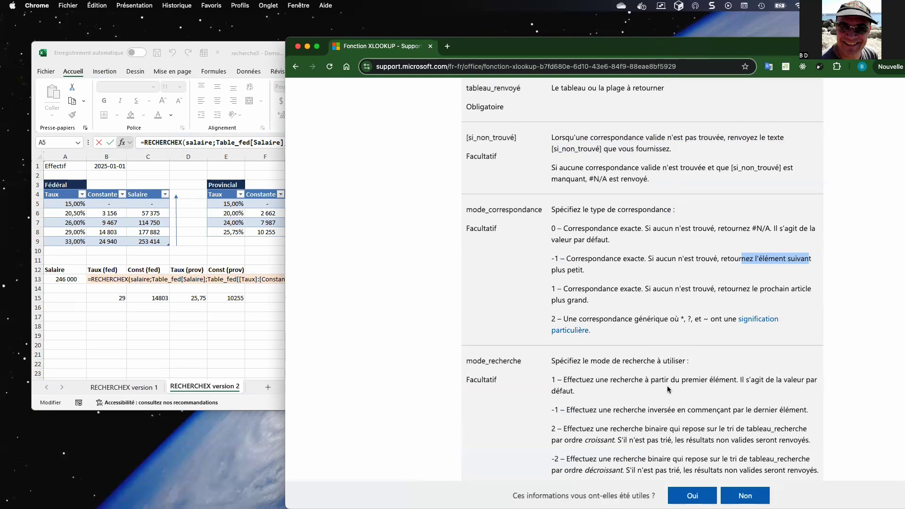
pyautogui.scroll(-1, 669, 391)
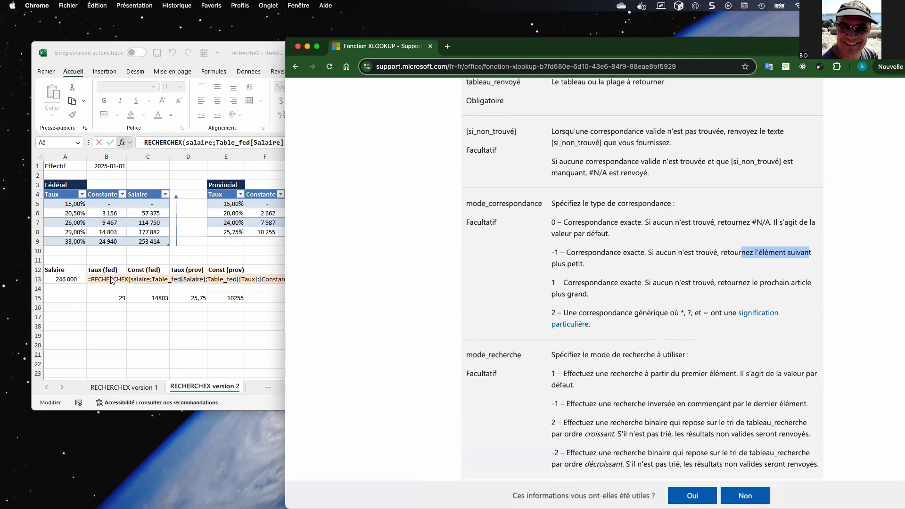
# Move the Chrome window clear of the worksheet, return to Excel and confirm the federal RECHERCHEX formula in B13
pyautogui.moveTo(463, 50); pyautogui.dragTo(695, 110)
pyautogui.click(439, 338)
pyautogui.click(585, 383)
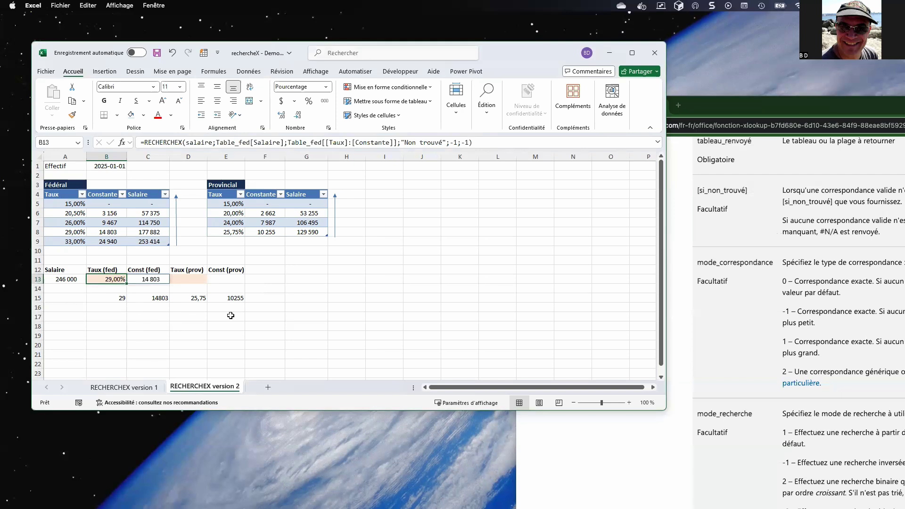
# Start a RECHERCHEX formula in D13 with the salary in A13 as the lookup value, using the function arguments dialog
pyautogui.click(198, 279)
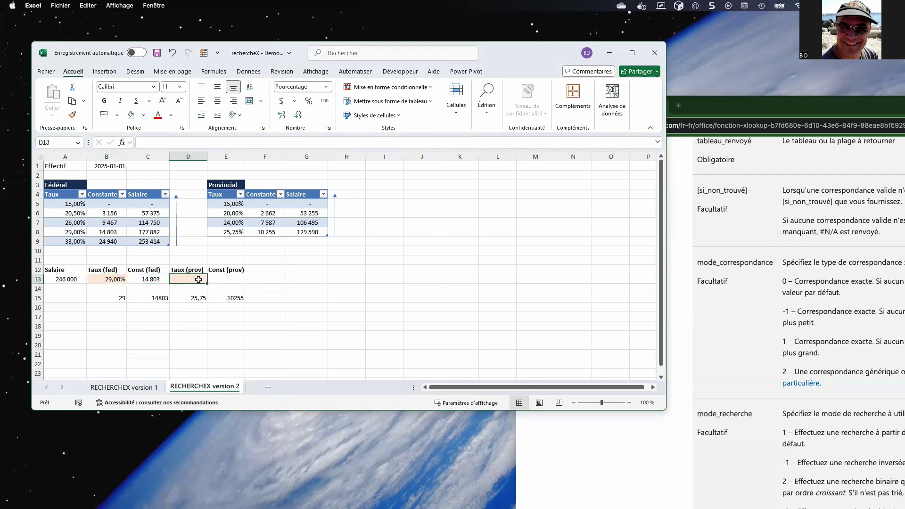
pyautogui.write('=rech')
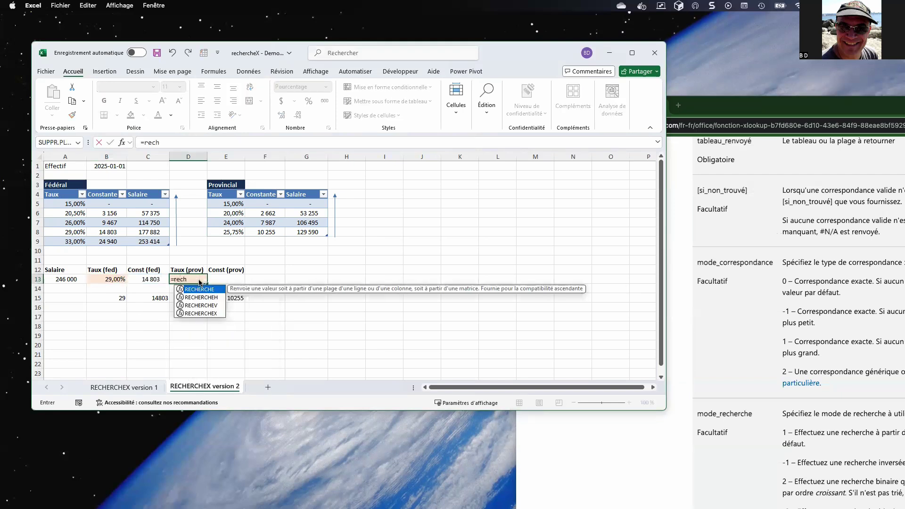
pyautogui.press('Down')
pyautogui.press('Down')
pyautogui.press('Down')
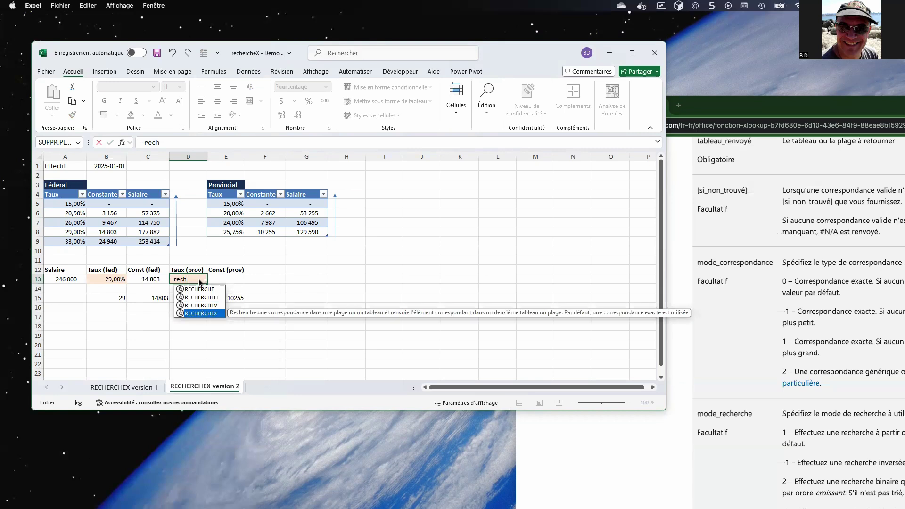
pyautogui.press('Tab')
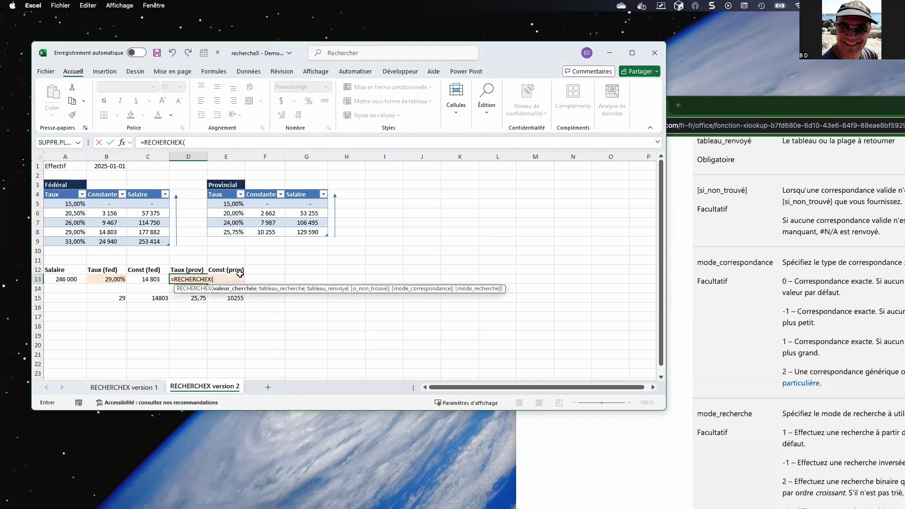
pyautogui.click(122, 142)
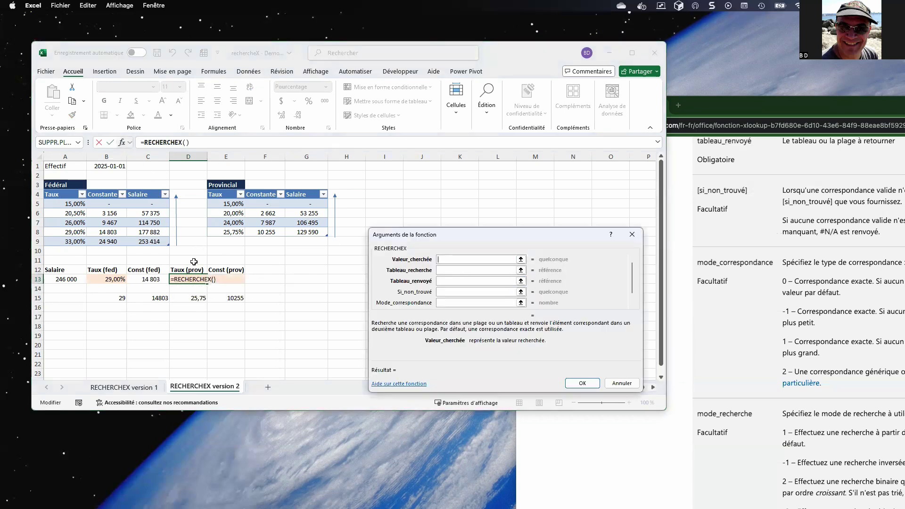
pyautogui.click(71, 279)
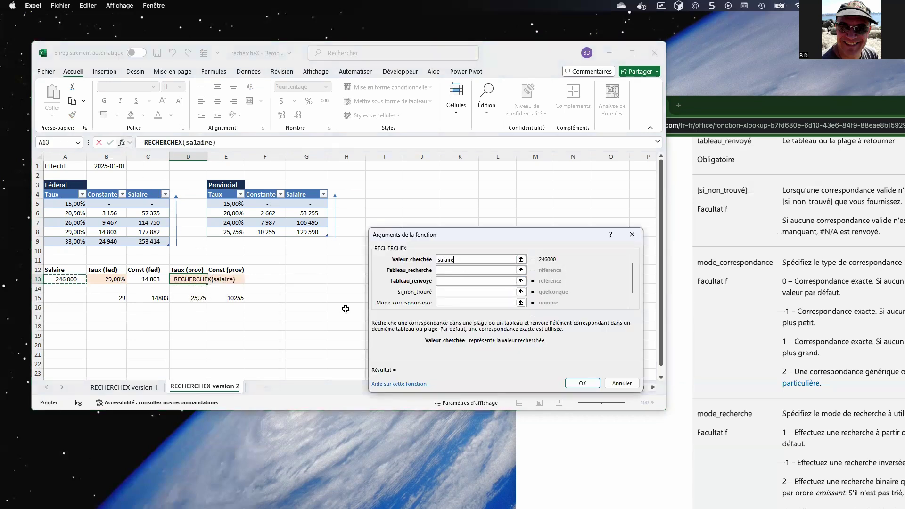
# Set the lookup array to the provincial table's Salaire column and the return array to its Taux and Constante columns
pyautogui.click(451, 271)
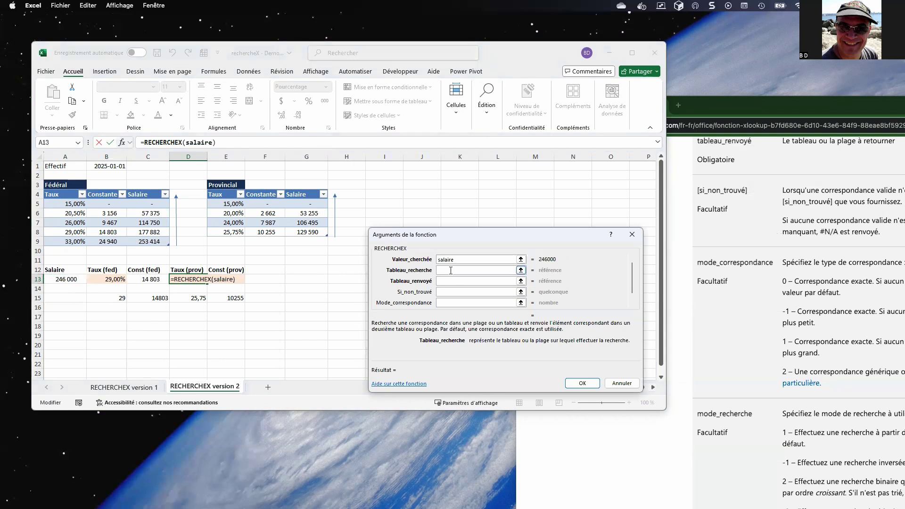
pyautogui.click(315, 206)
pyautogui.moveTo(315, 211); pyautogui.dragTo(313, 231)
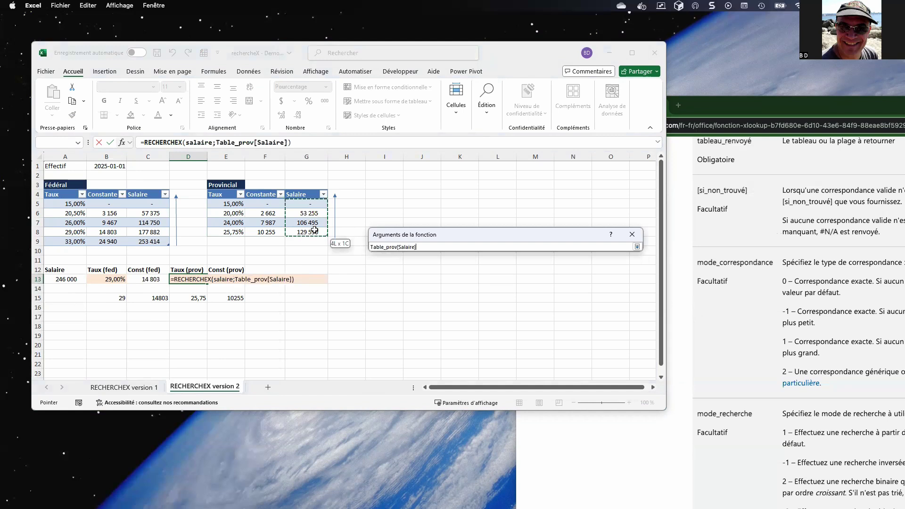
pyautogui.click(439, 282)
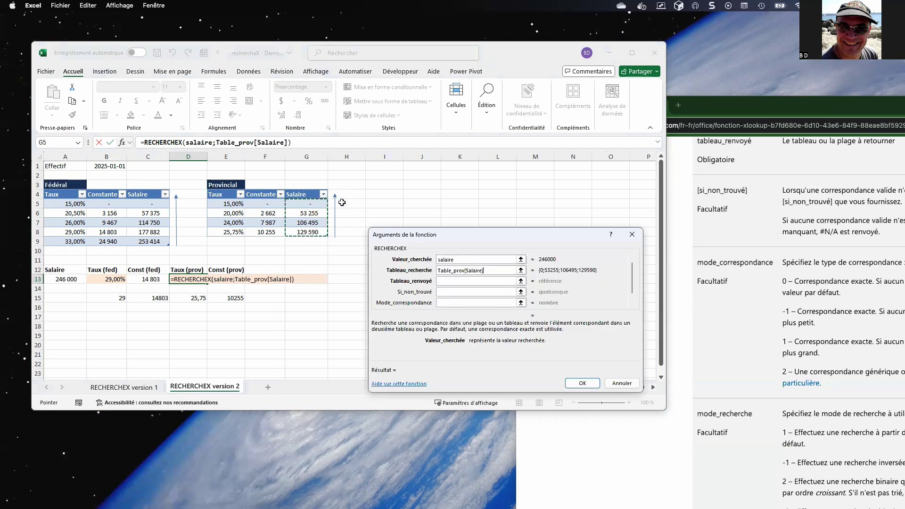
pyautogui.click(443, 282)
pyautogui.moveTo(219, 201); pyautogui.dragTo(261, 232)
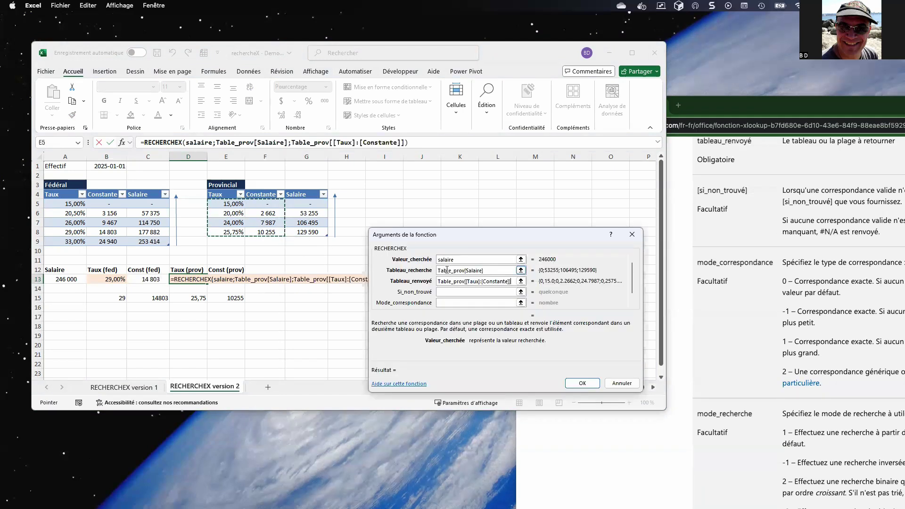
# Complete the provincial formula in D13 with "Non trouvé" as fallback text and -1 for both Mode_correspondance and Mode_recherche
pyautogui.click(453, 291)
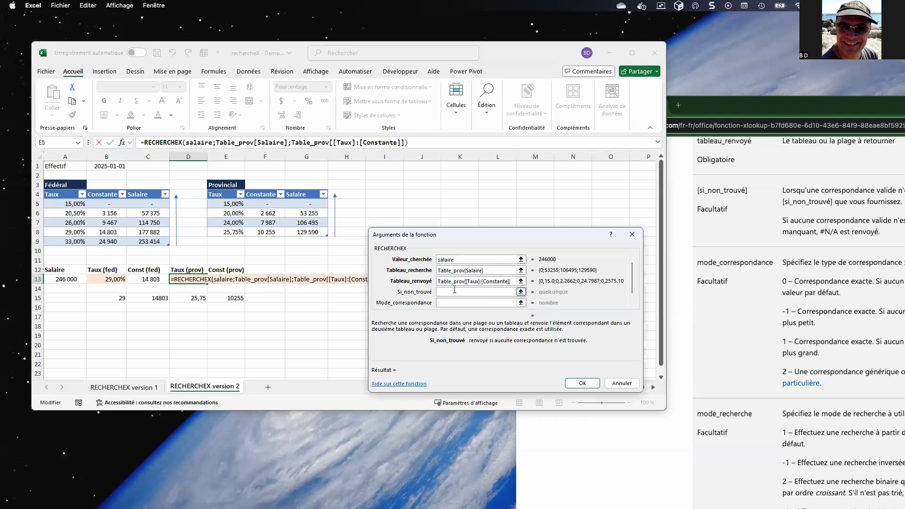
pyautogui.write('Non trouvé')
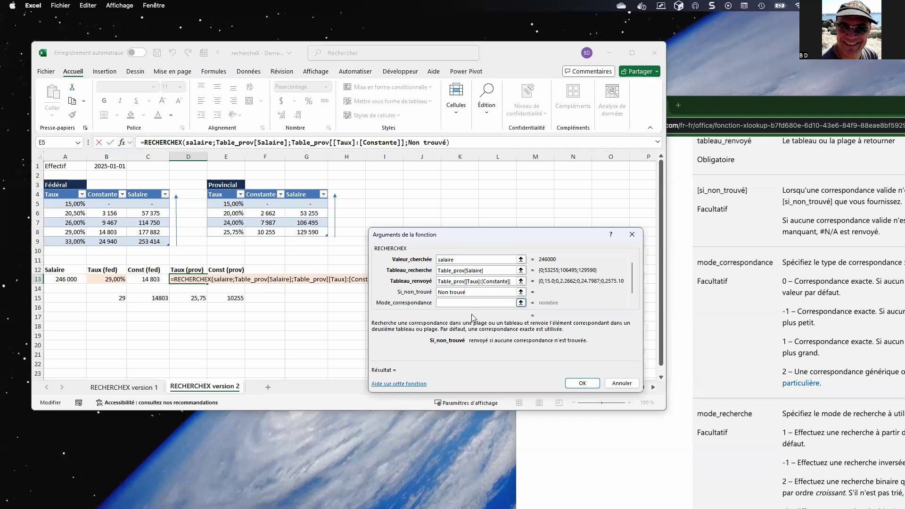
pyautogui.click(446, 303)
pyautogui.write('-1')
pyautogui.click(633, 305)
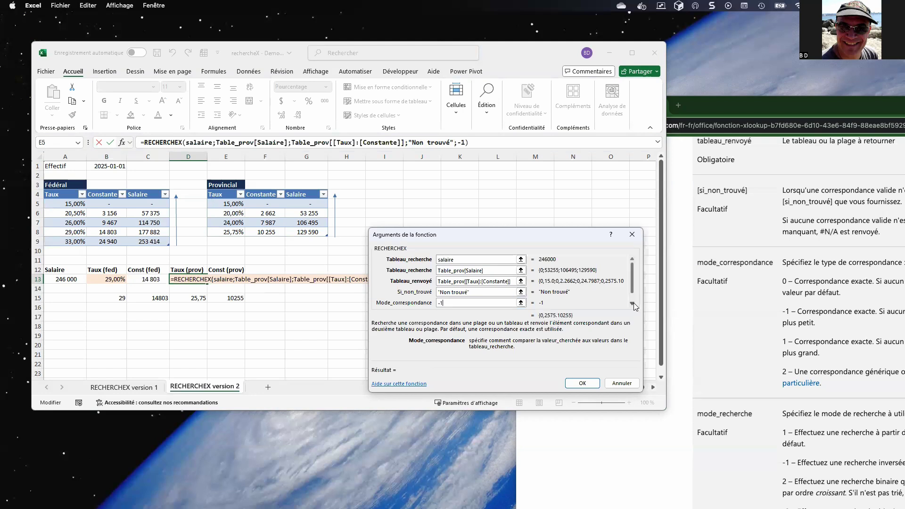
pyautogui.write('-1')
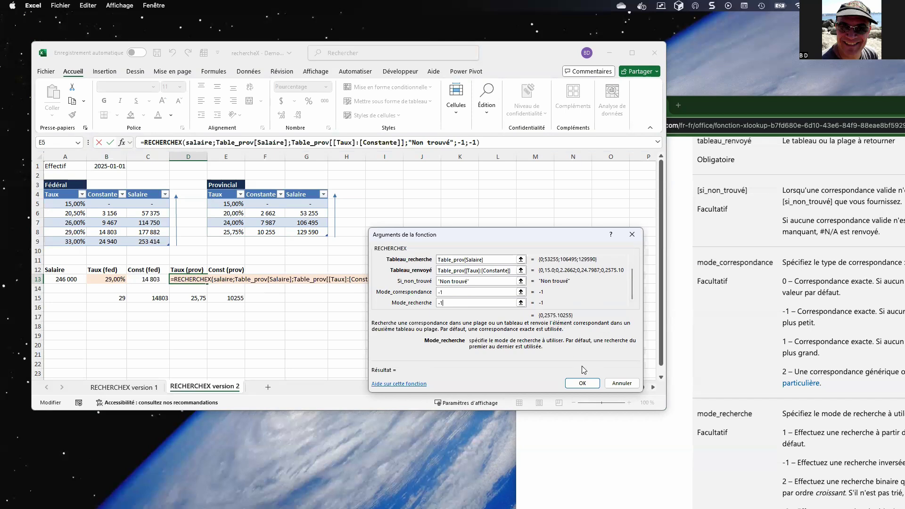
pyautogui.click(584, 383)
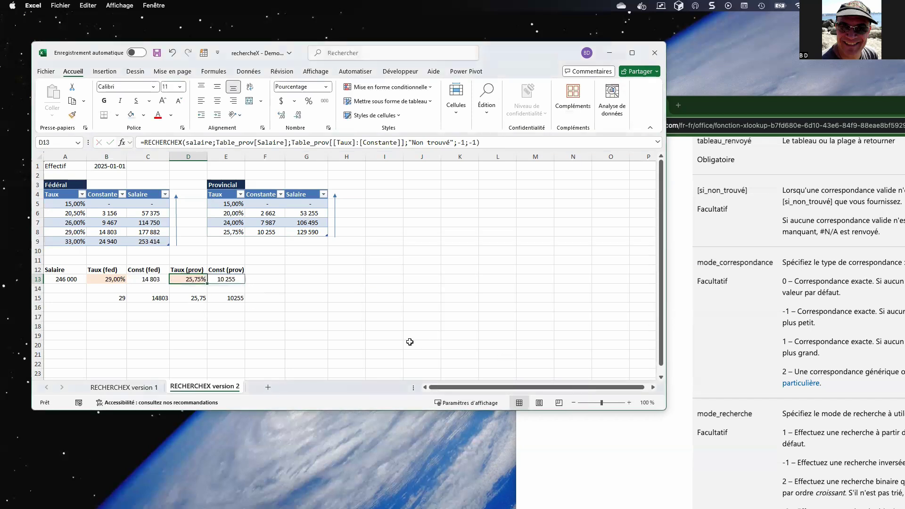
# Change the salary in A13 to 253414 to test the federal and provincial lookups
pyautogui.click(60, 281)
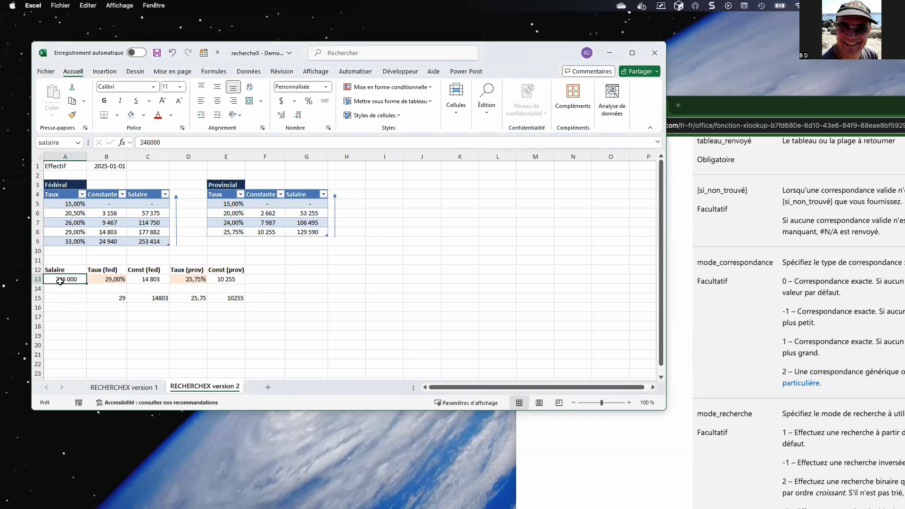
pyautogui.write('253')
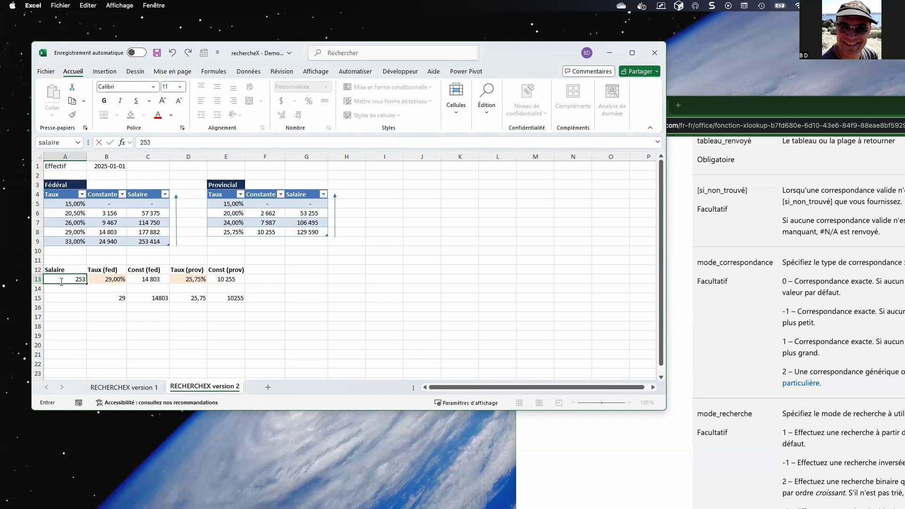
pyautogui.write('414')
pyautogui.press('Return')
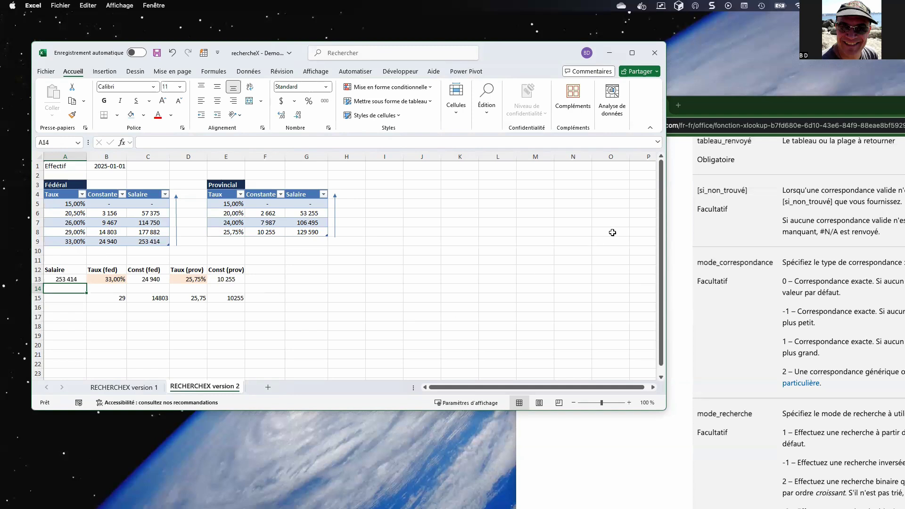
# Switch to Chrome and examine the worked examples on Microsoft's XLOOKUP support page, including the nested RECHERCHEX and SOMME formulas
pyautogui.moveTo(749, 108); pyautogui.dragTo(372, 29)
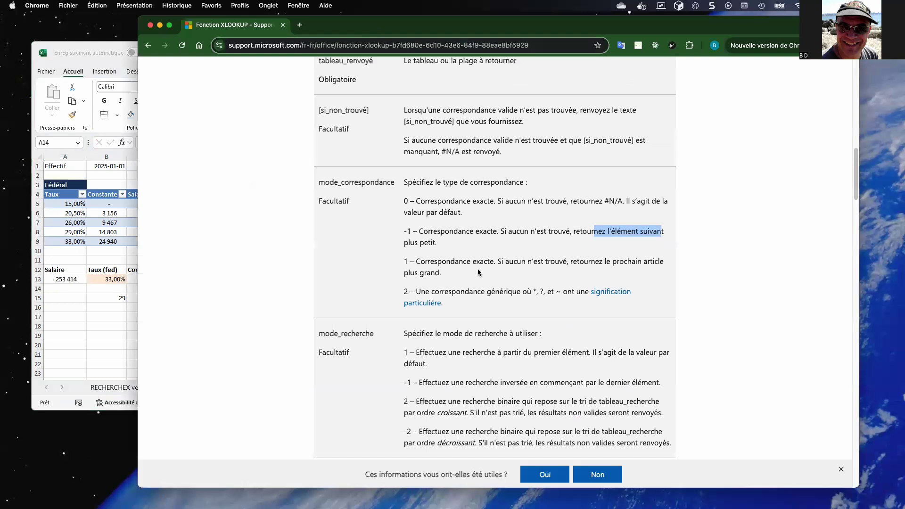
pyautogui.scroll(-10, 479, 272)
pyautogui.scroll(3, 478, 272)
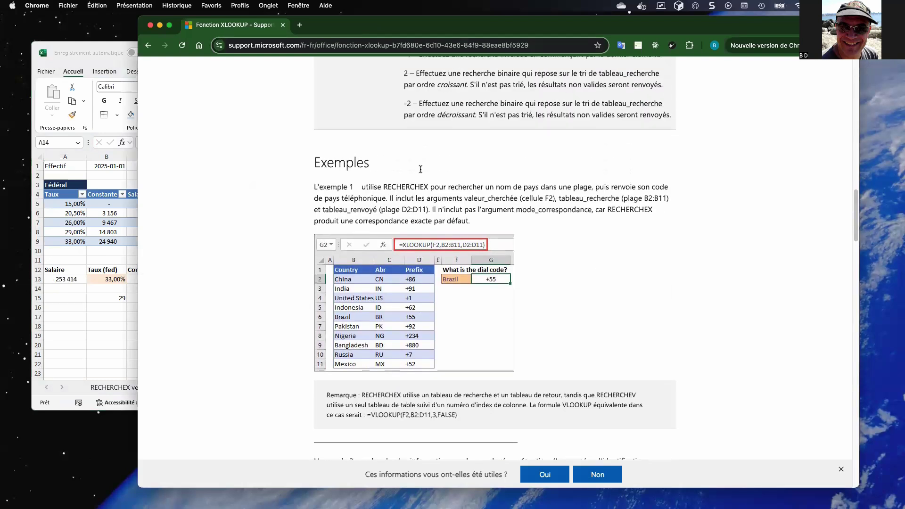
pyautogui.scroll(-7, 387, 236)
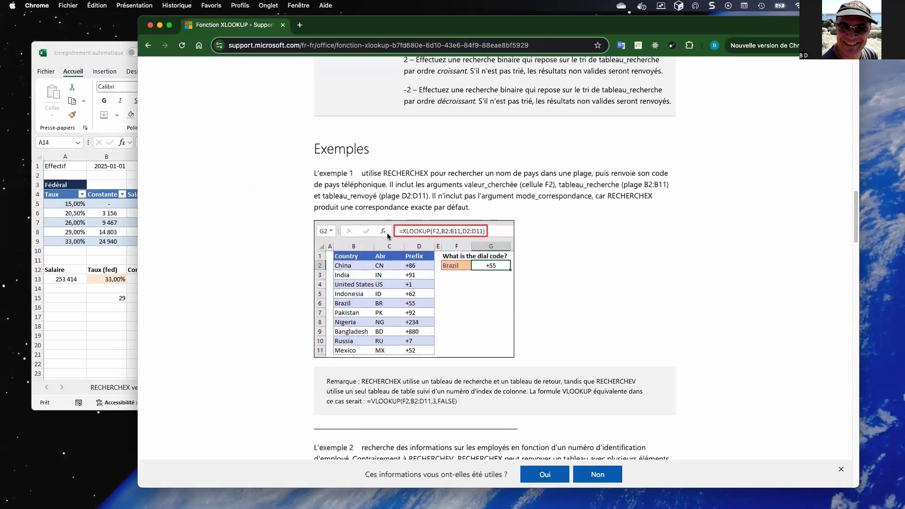
pyautogui.scroll(-20, 387, 236)
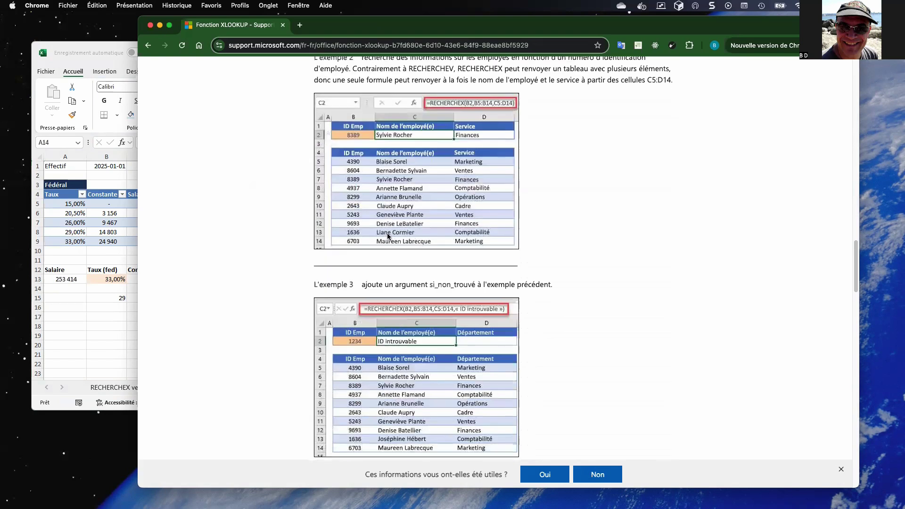
pyautogui.scroll(-3, 387, 236)
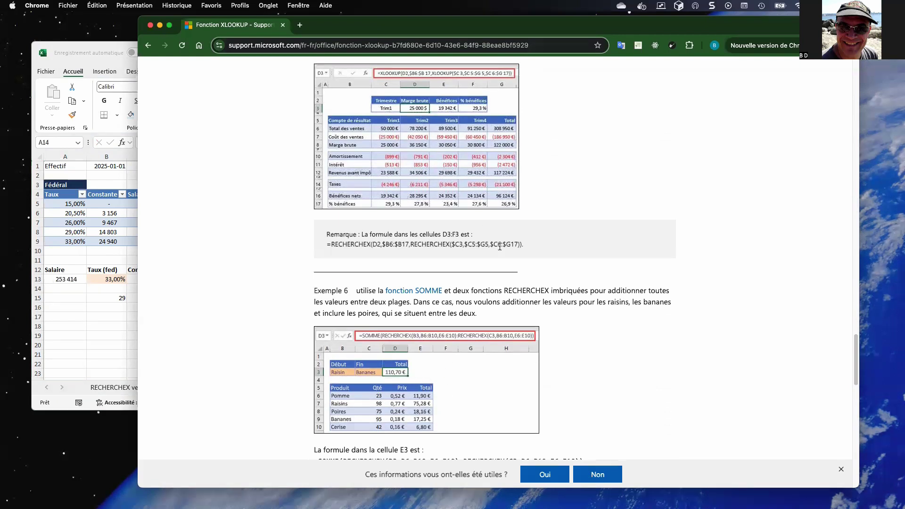
pyautogui.scroll(-4, 502, 253)
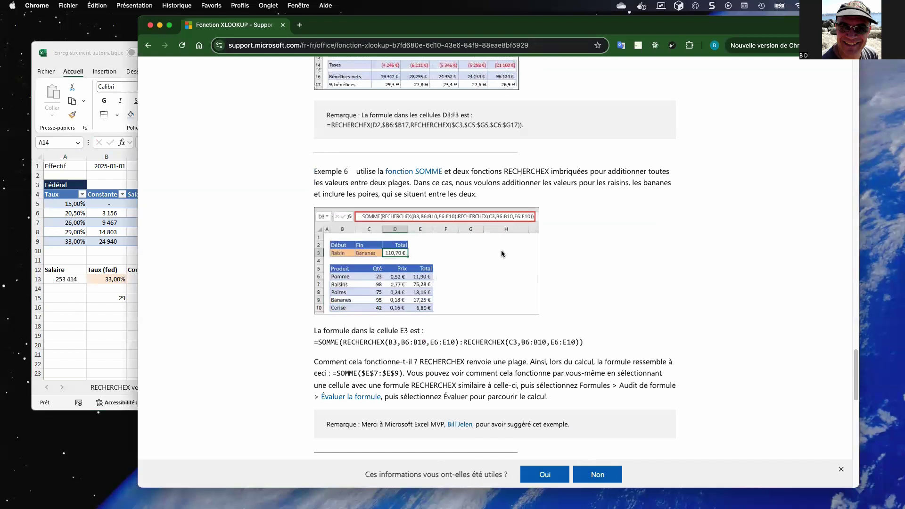
pyautogui.scroll(5, 501, 253)
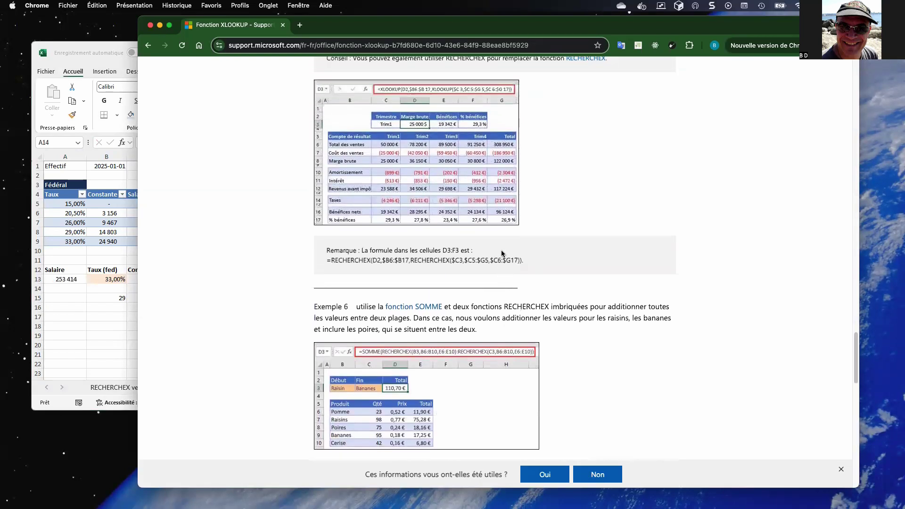
pyautogui.scroll(1, 501, 253)
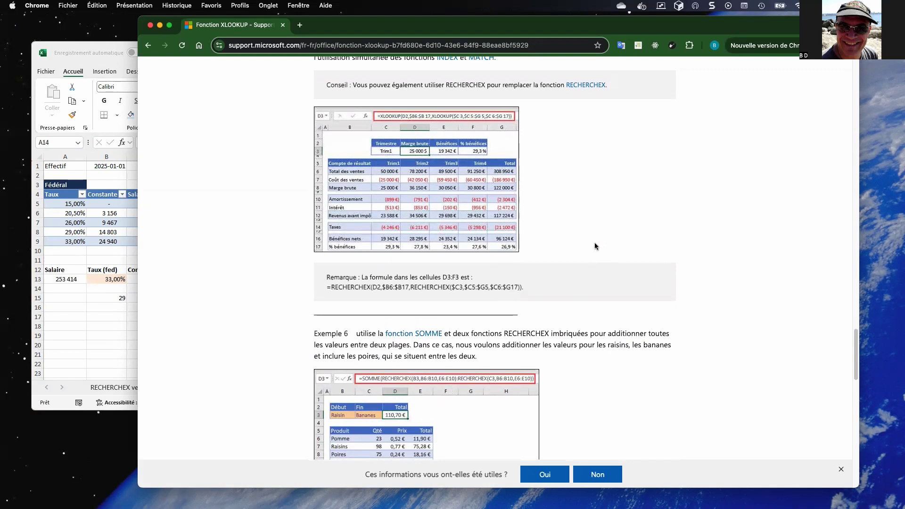
pyautogui.scroll(5, 334, 232)
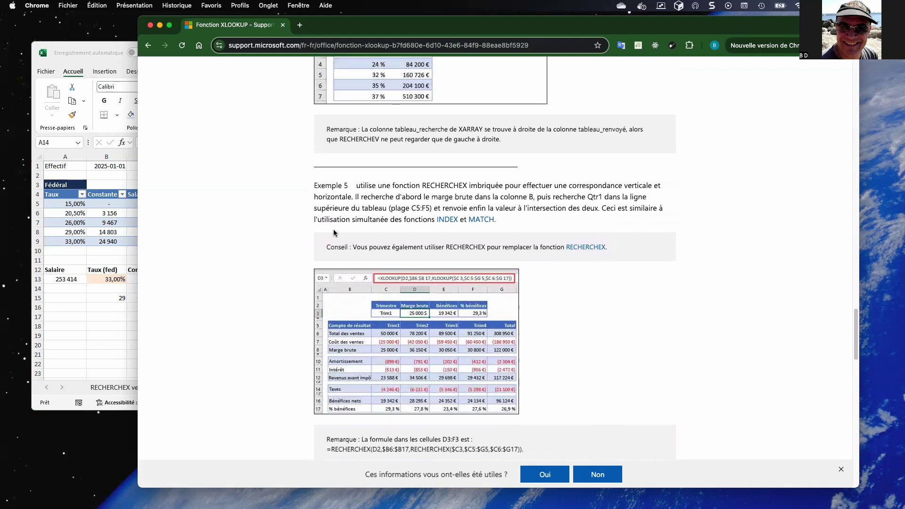
# Review the Syntaxe section near the start of the XLOOKUP support page, and return to the Excel workbook
pyautogui.scroll(10, 334, 232)
pyautogui.scroll(10, 333, 230)
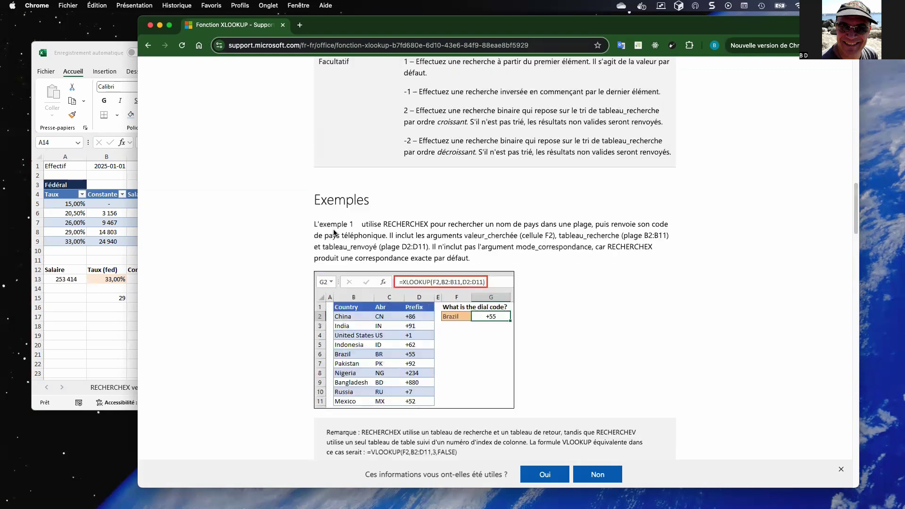
pyautogui.scroll(10, 333, 232)
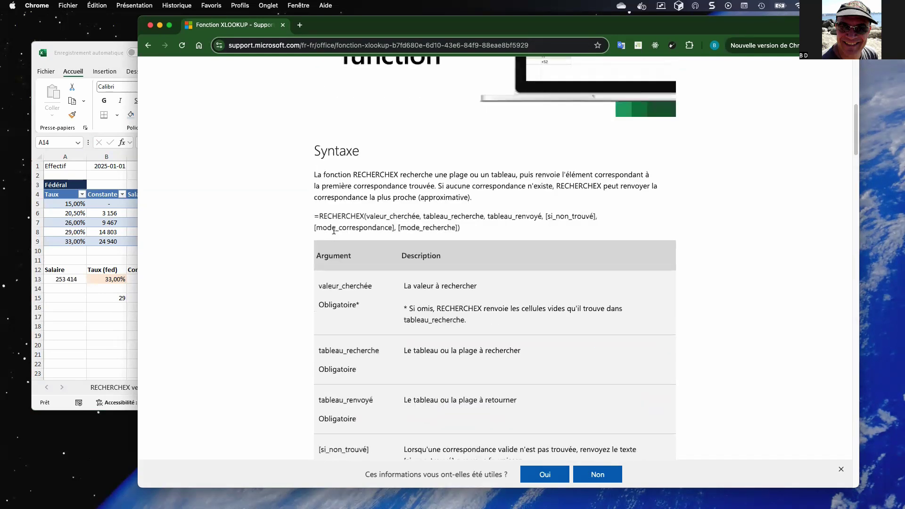
pyautogui.scroll(5, 334, 231)
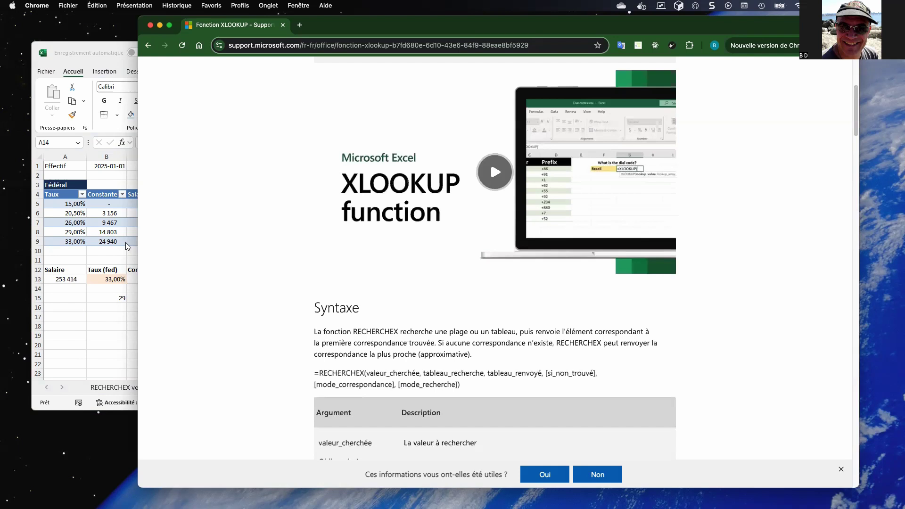
pyautogui.click(124, 263)
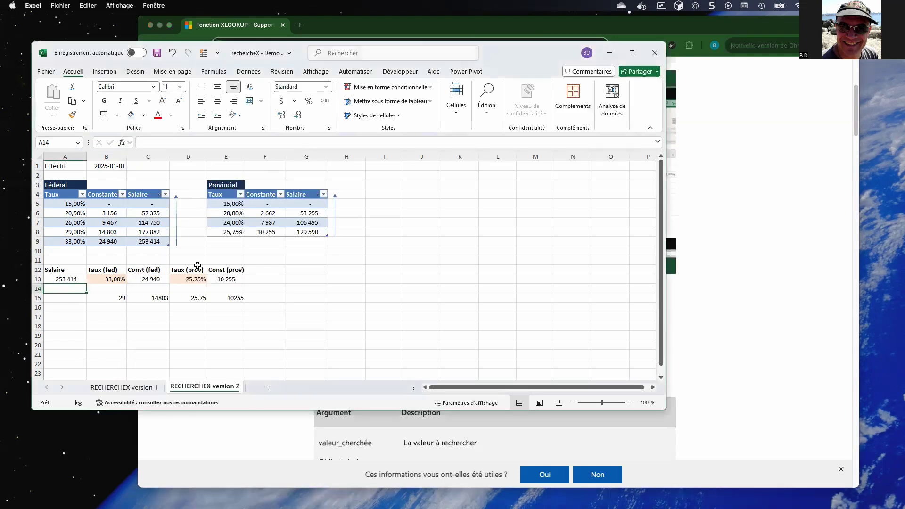